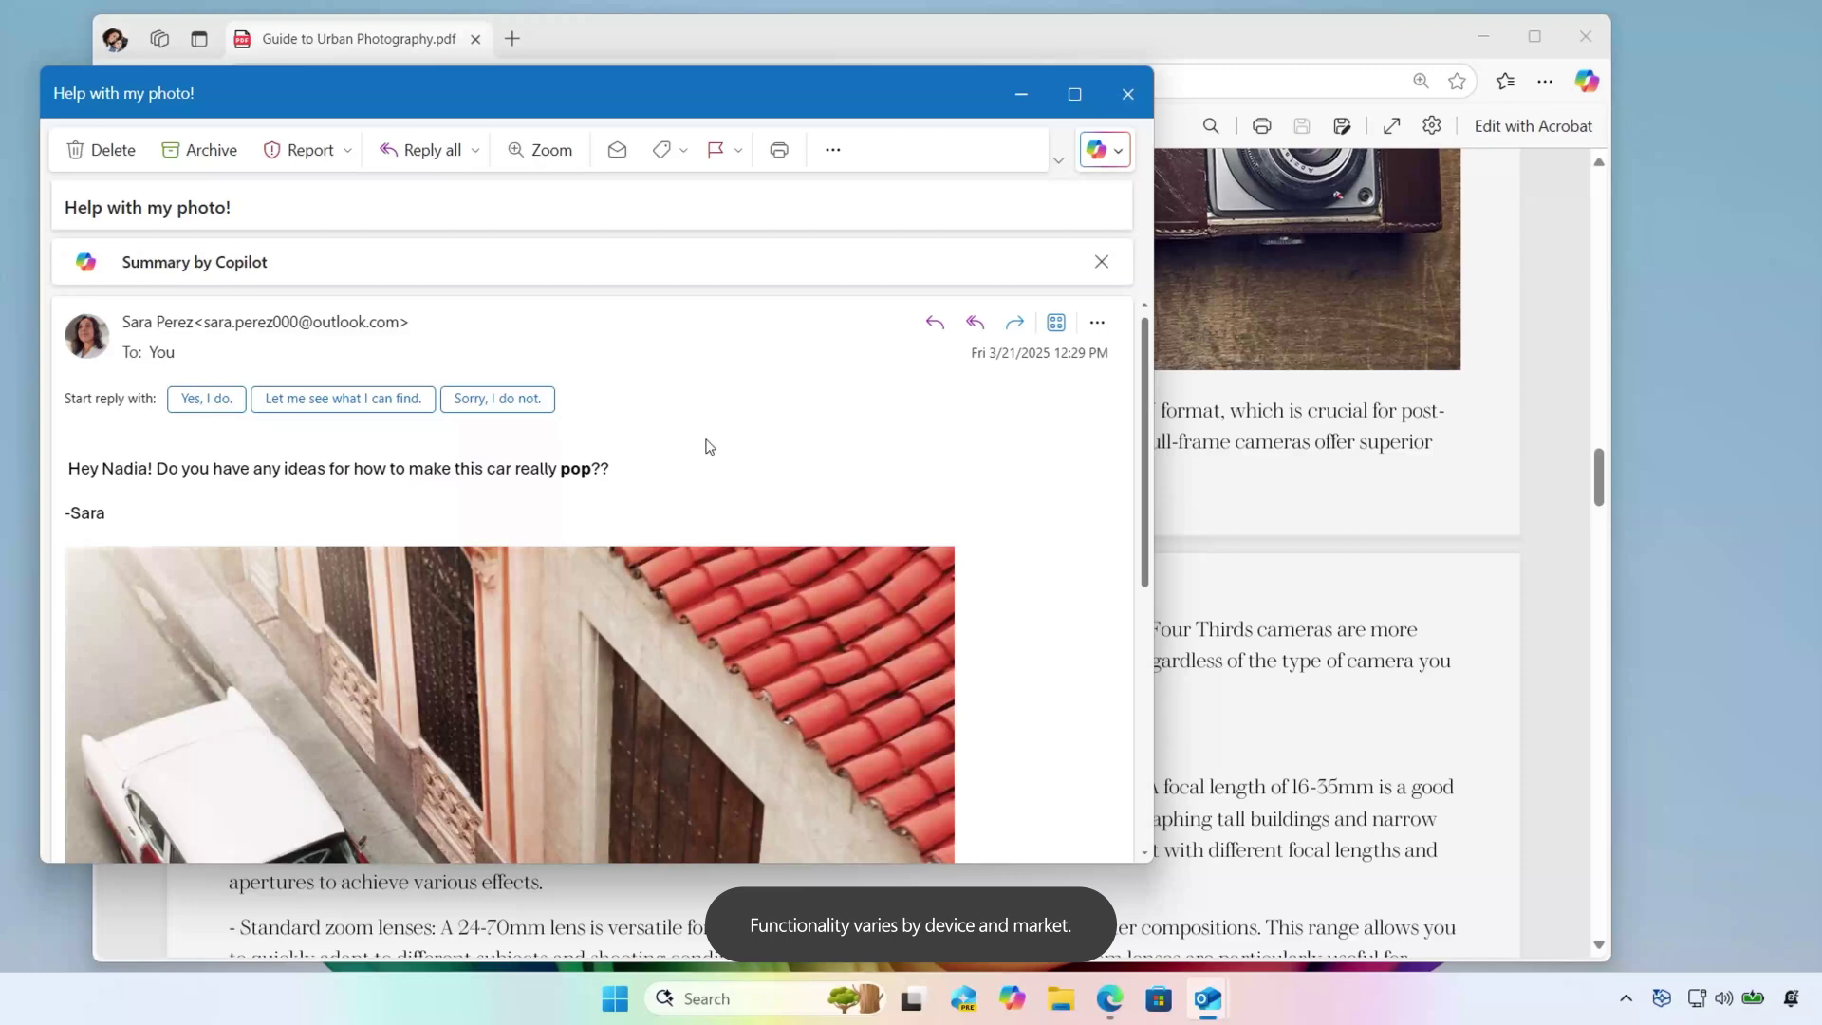
# - Send the red car photo from the email to Photos with Click to Do's Blur background action
pyautogui.scroll(-5, 704, 441)
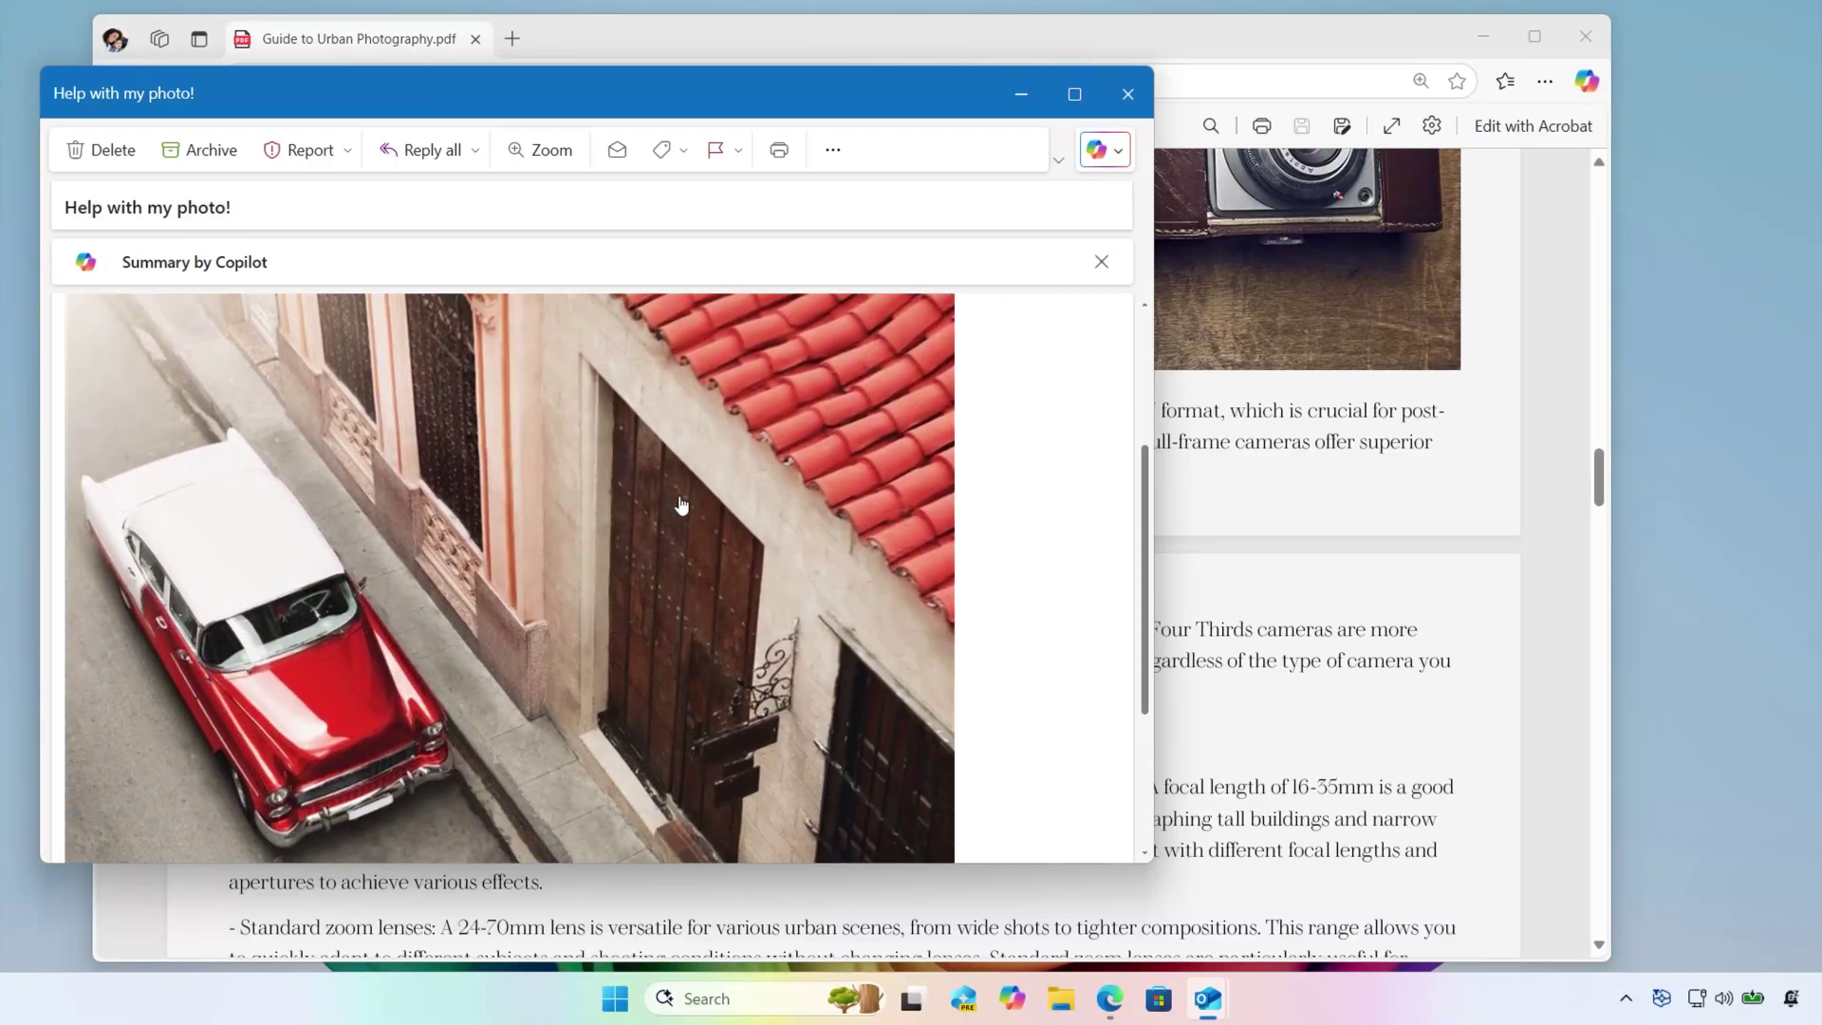
pyautogui.click(654, 552)
pyautogui.press('super+q')
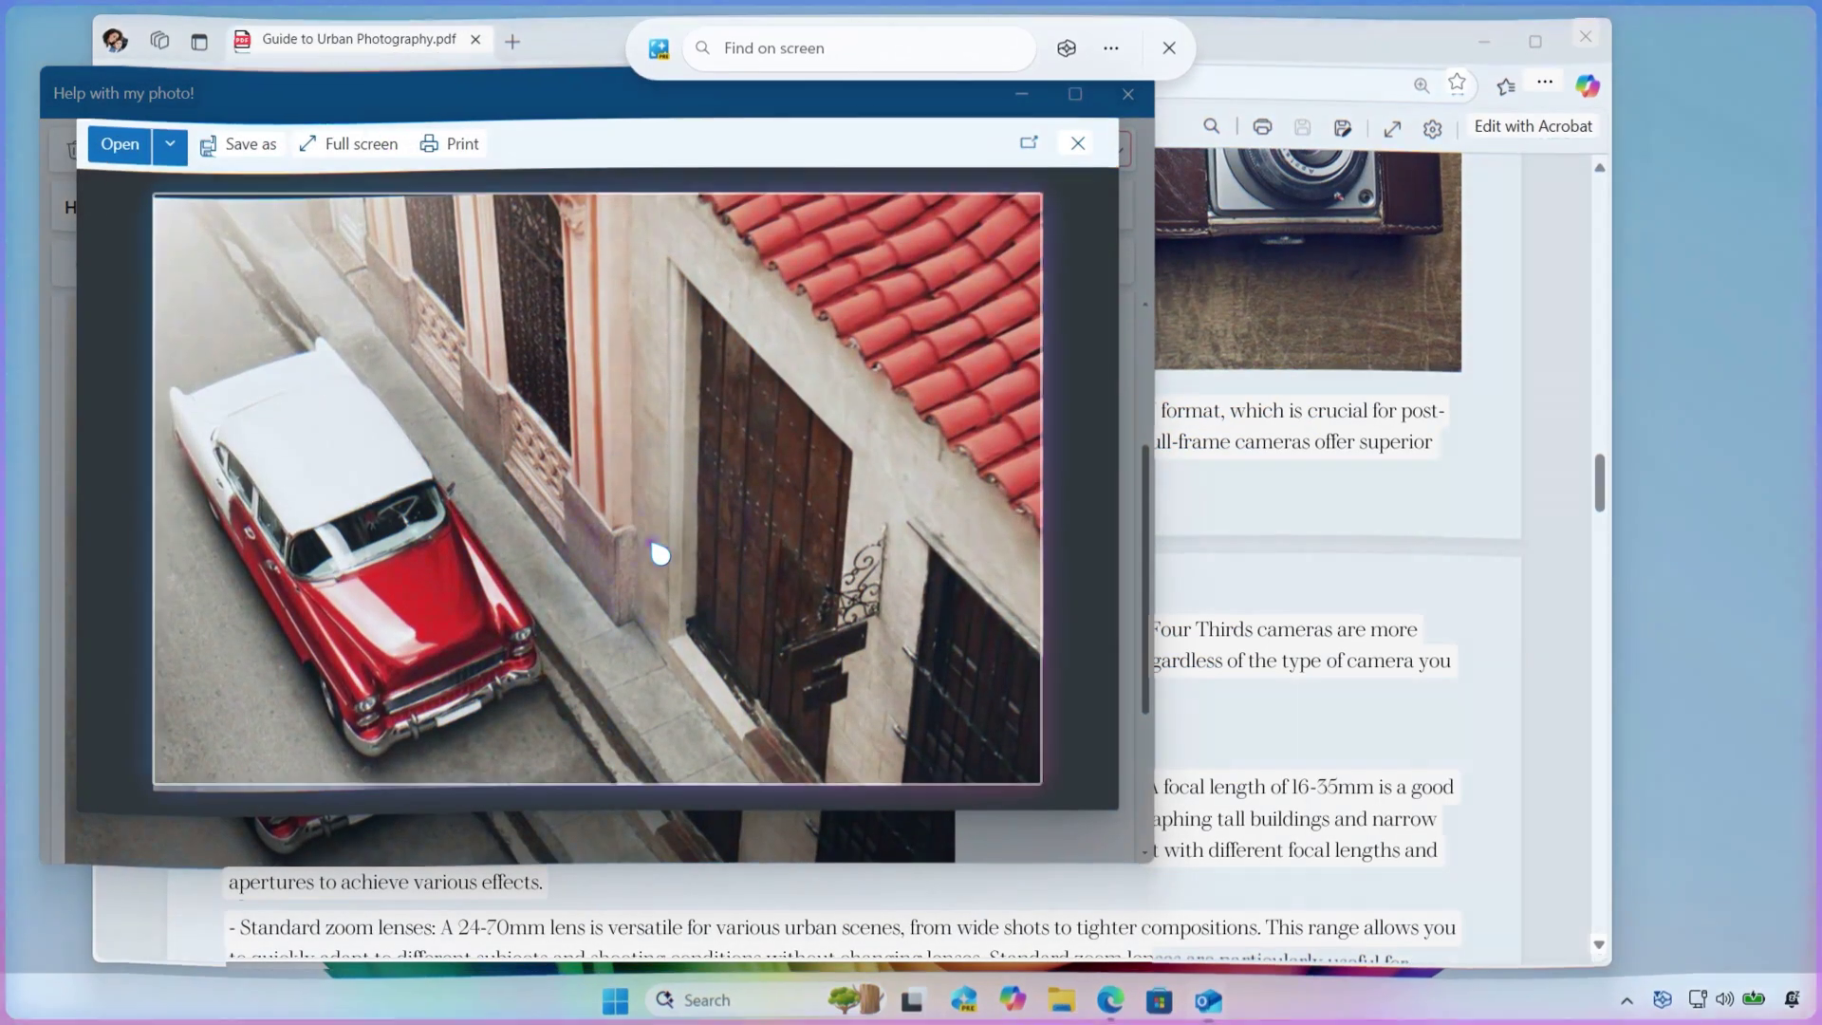
pyautogui.click(660, 553)
pyautogui.click(772, 798)
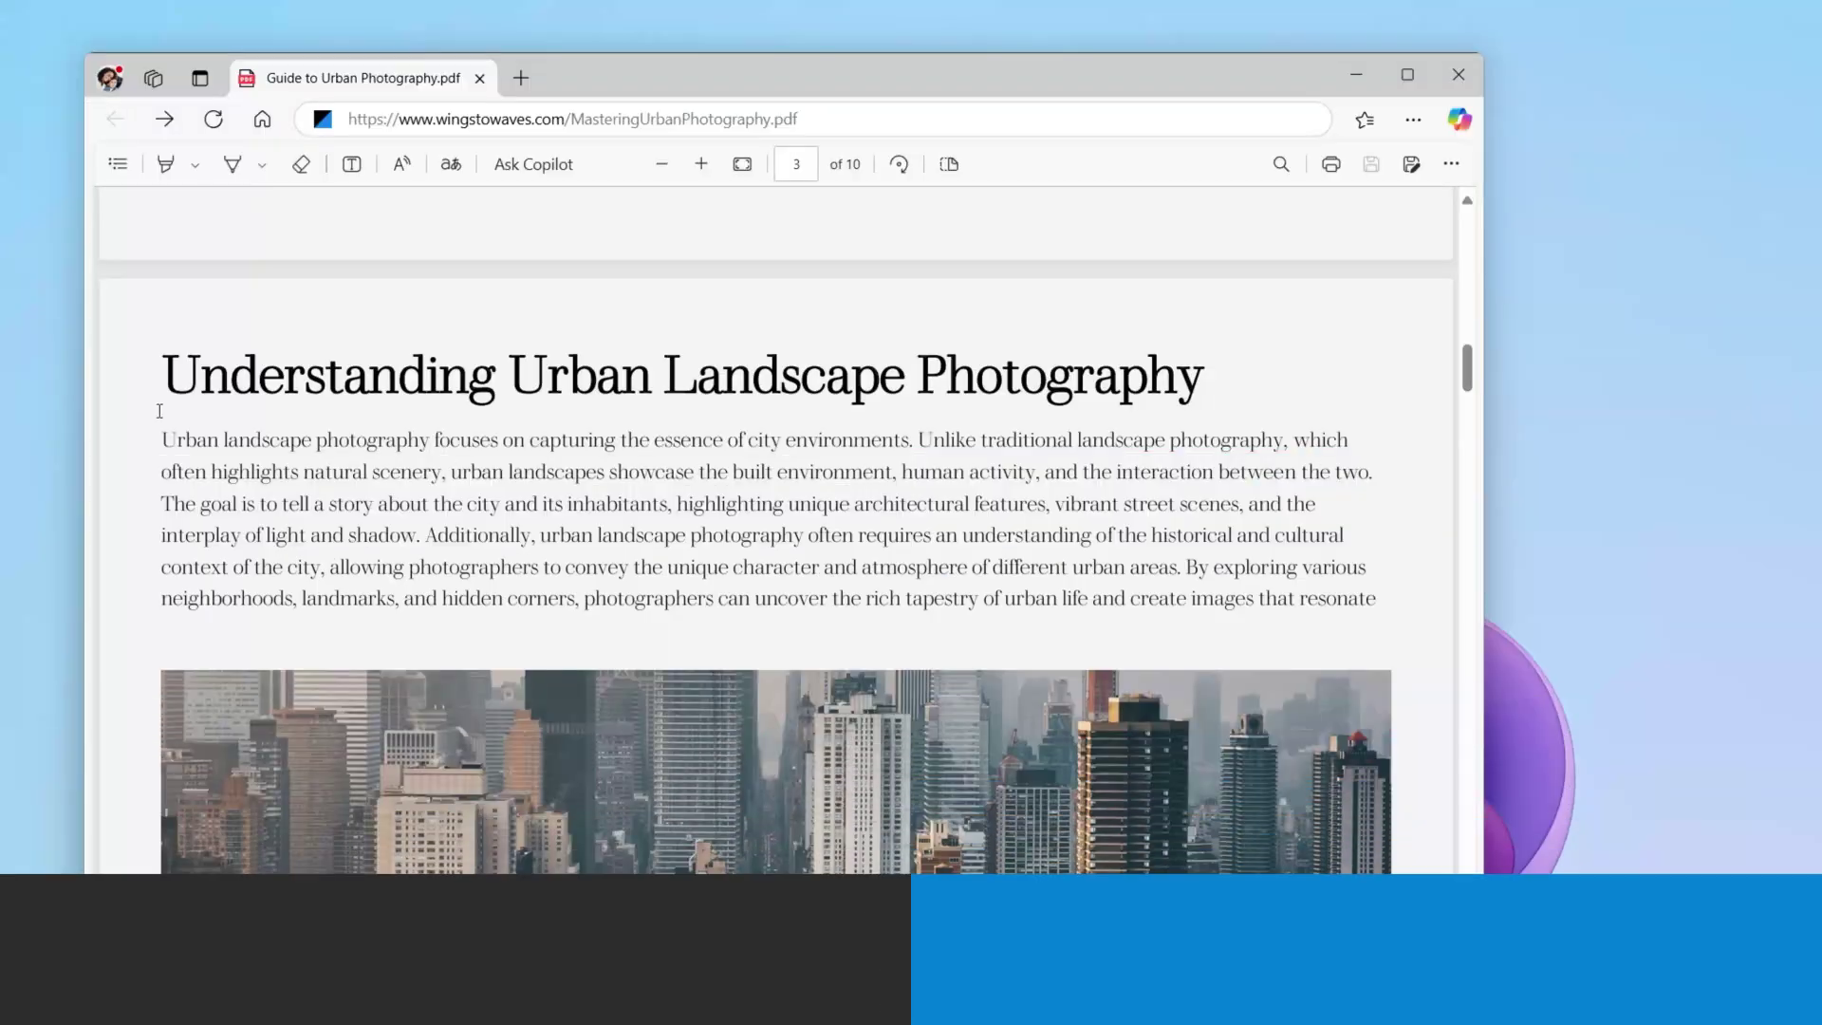
# - Summarize the Essential Equipment text block on page 4 of the photography guide with Click to Do
pyautogui.scroll(-12, 159, 411)
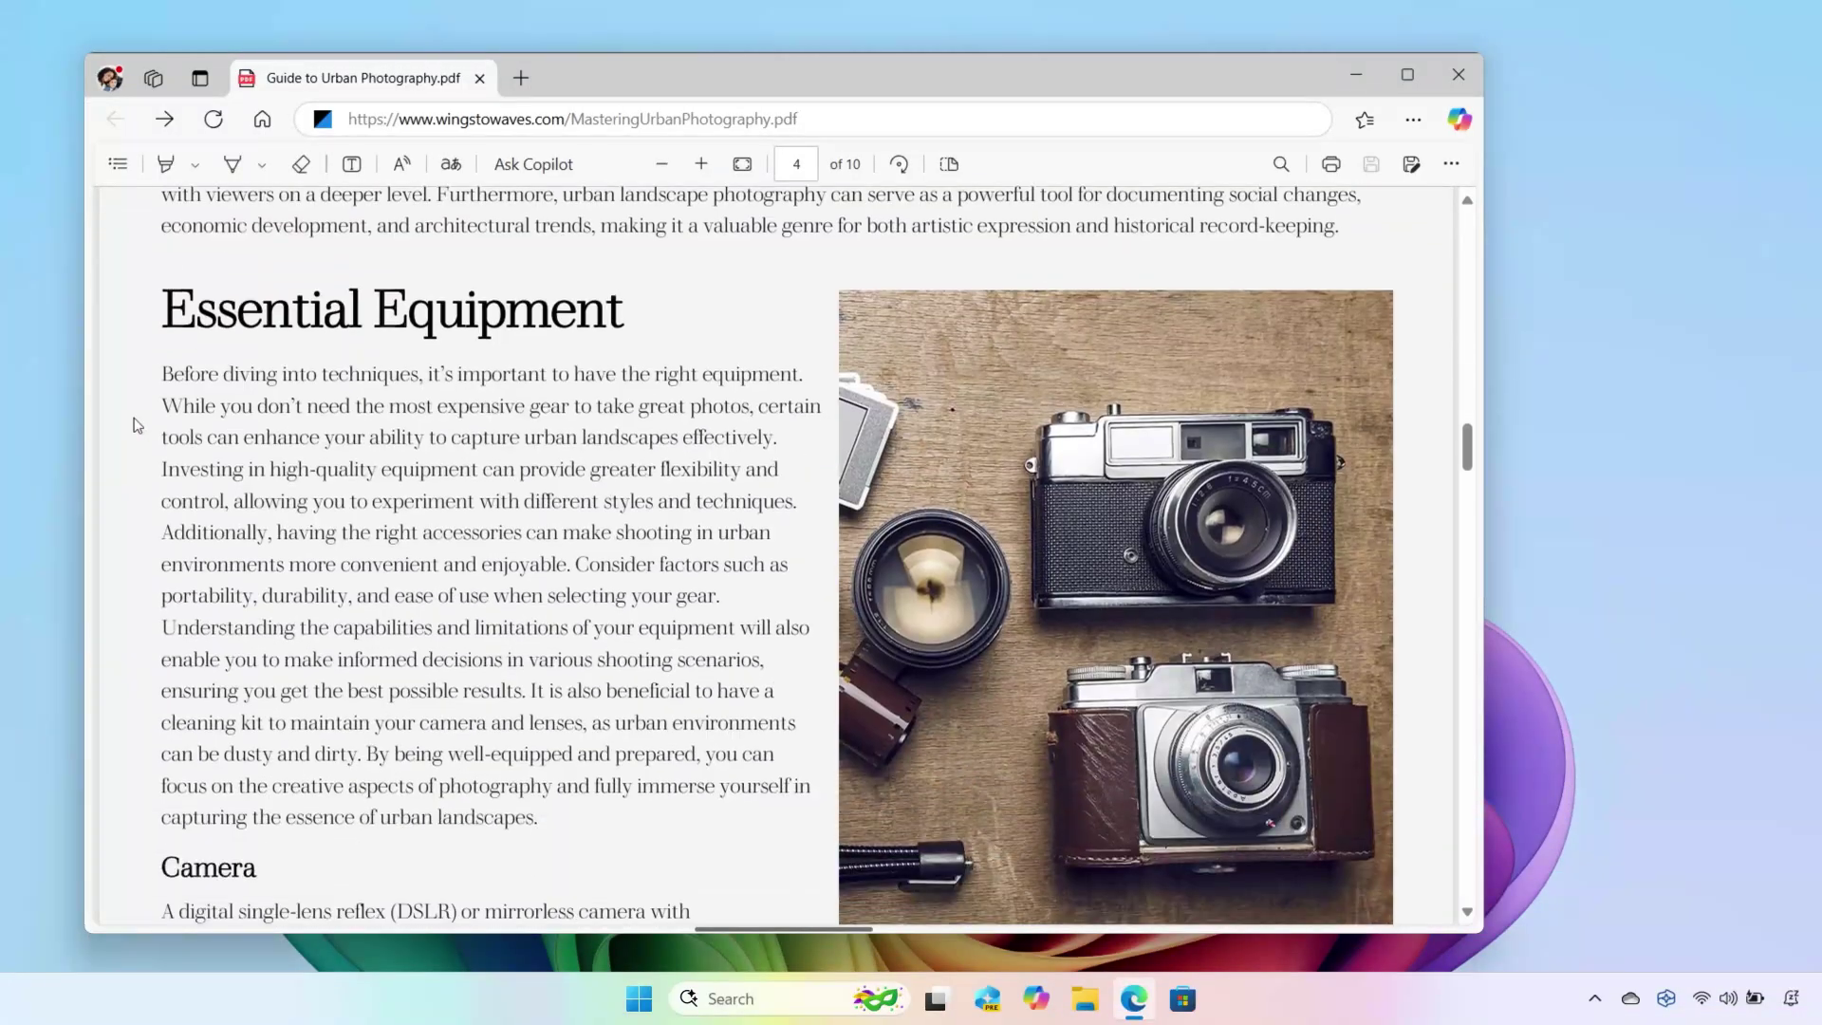
pyautogui.keyDown('super'); pyautogui.click(135, 412); pyautogui.keyUp('super')
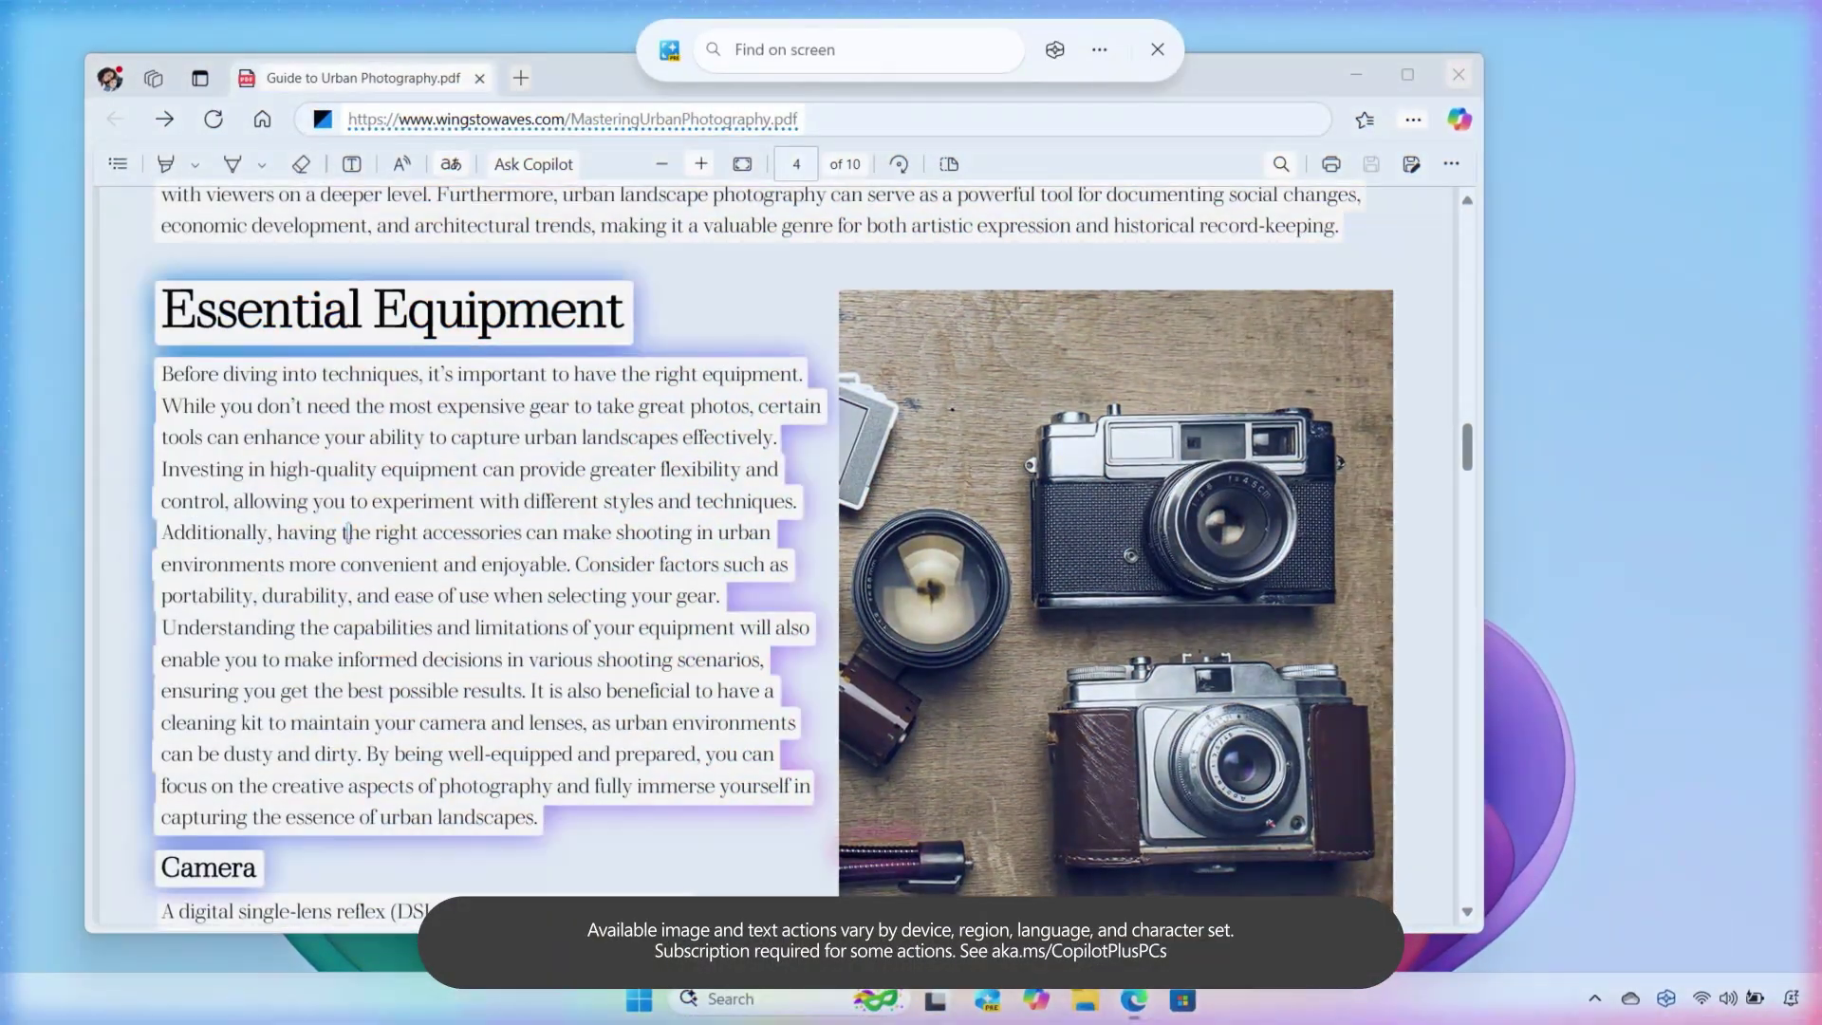
pyautogui.click(347, 532)
pyautogui.click(446, 691)
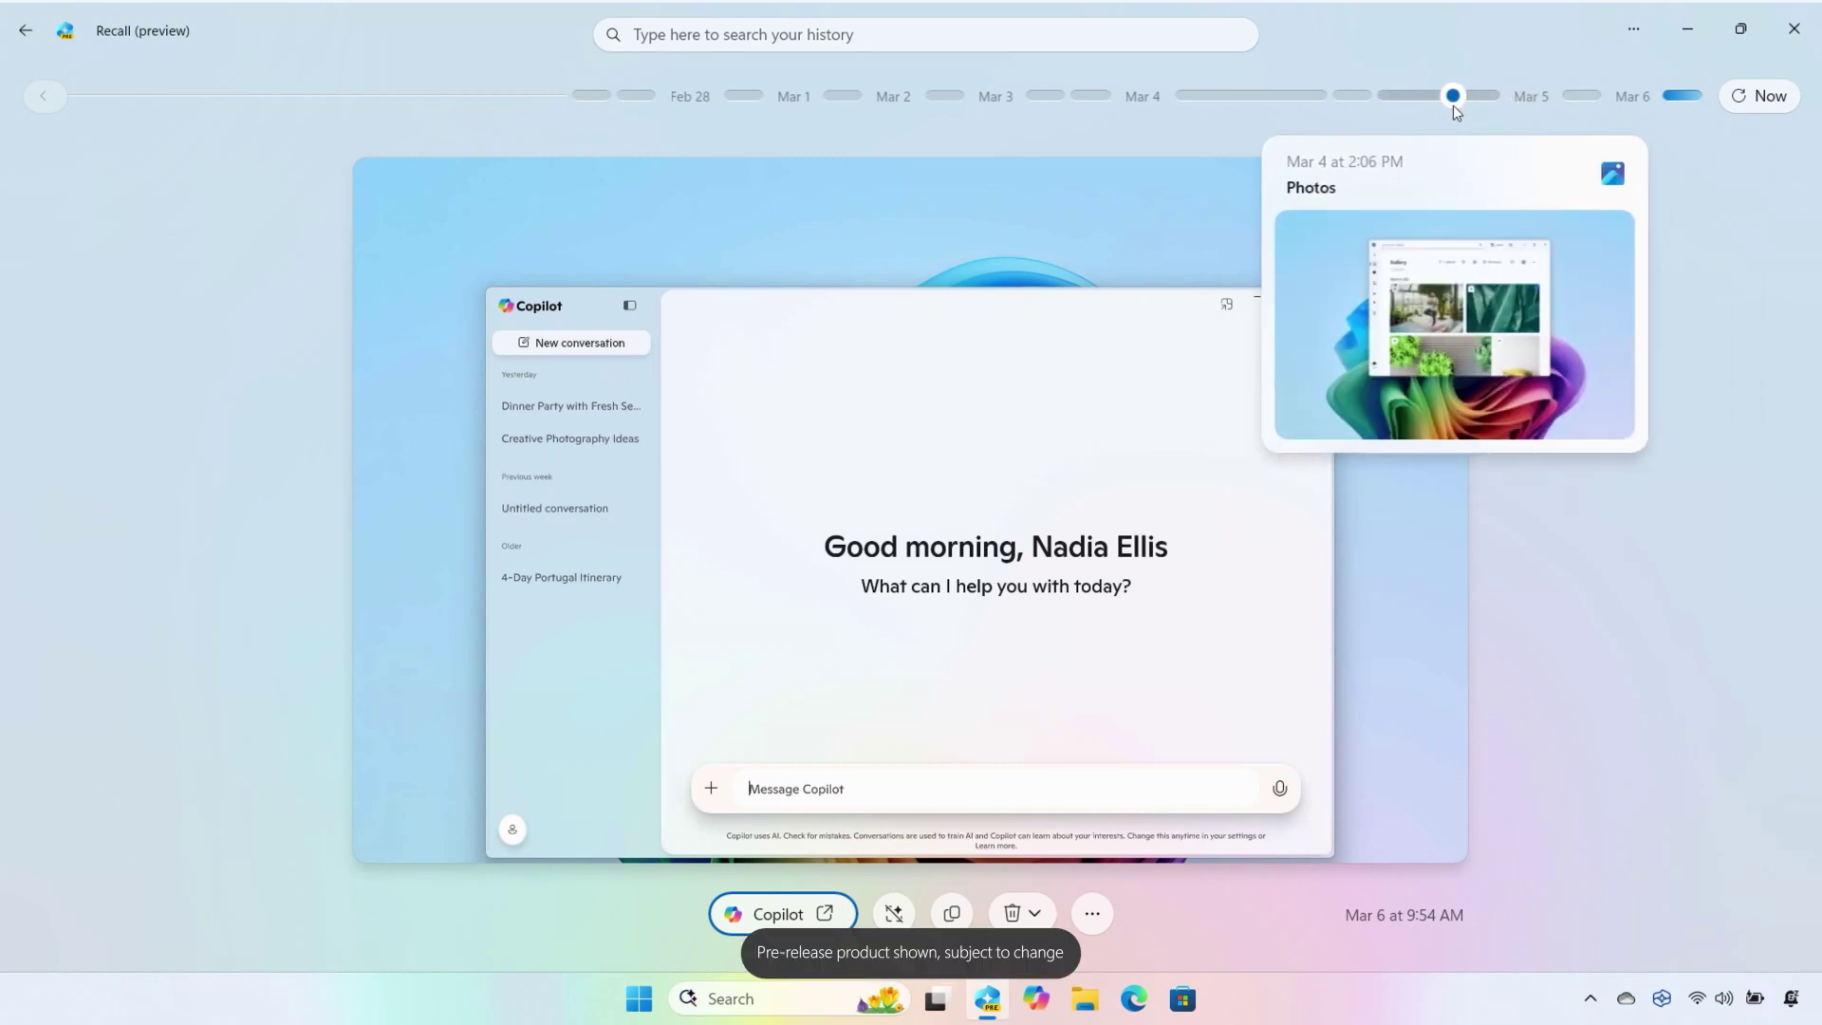
# - Return to the Mar 4 12:15 PM Book a Trip snapshot and start a Recall history search
pyautogui.click(1316, 96)
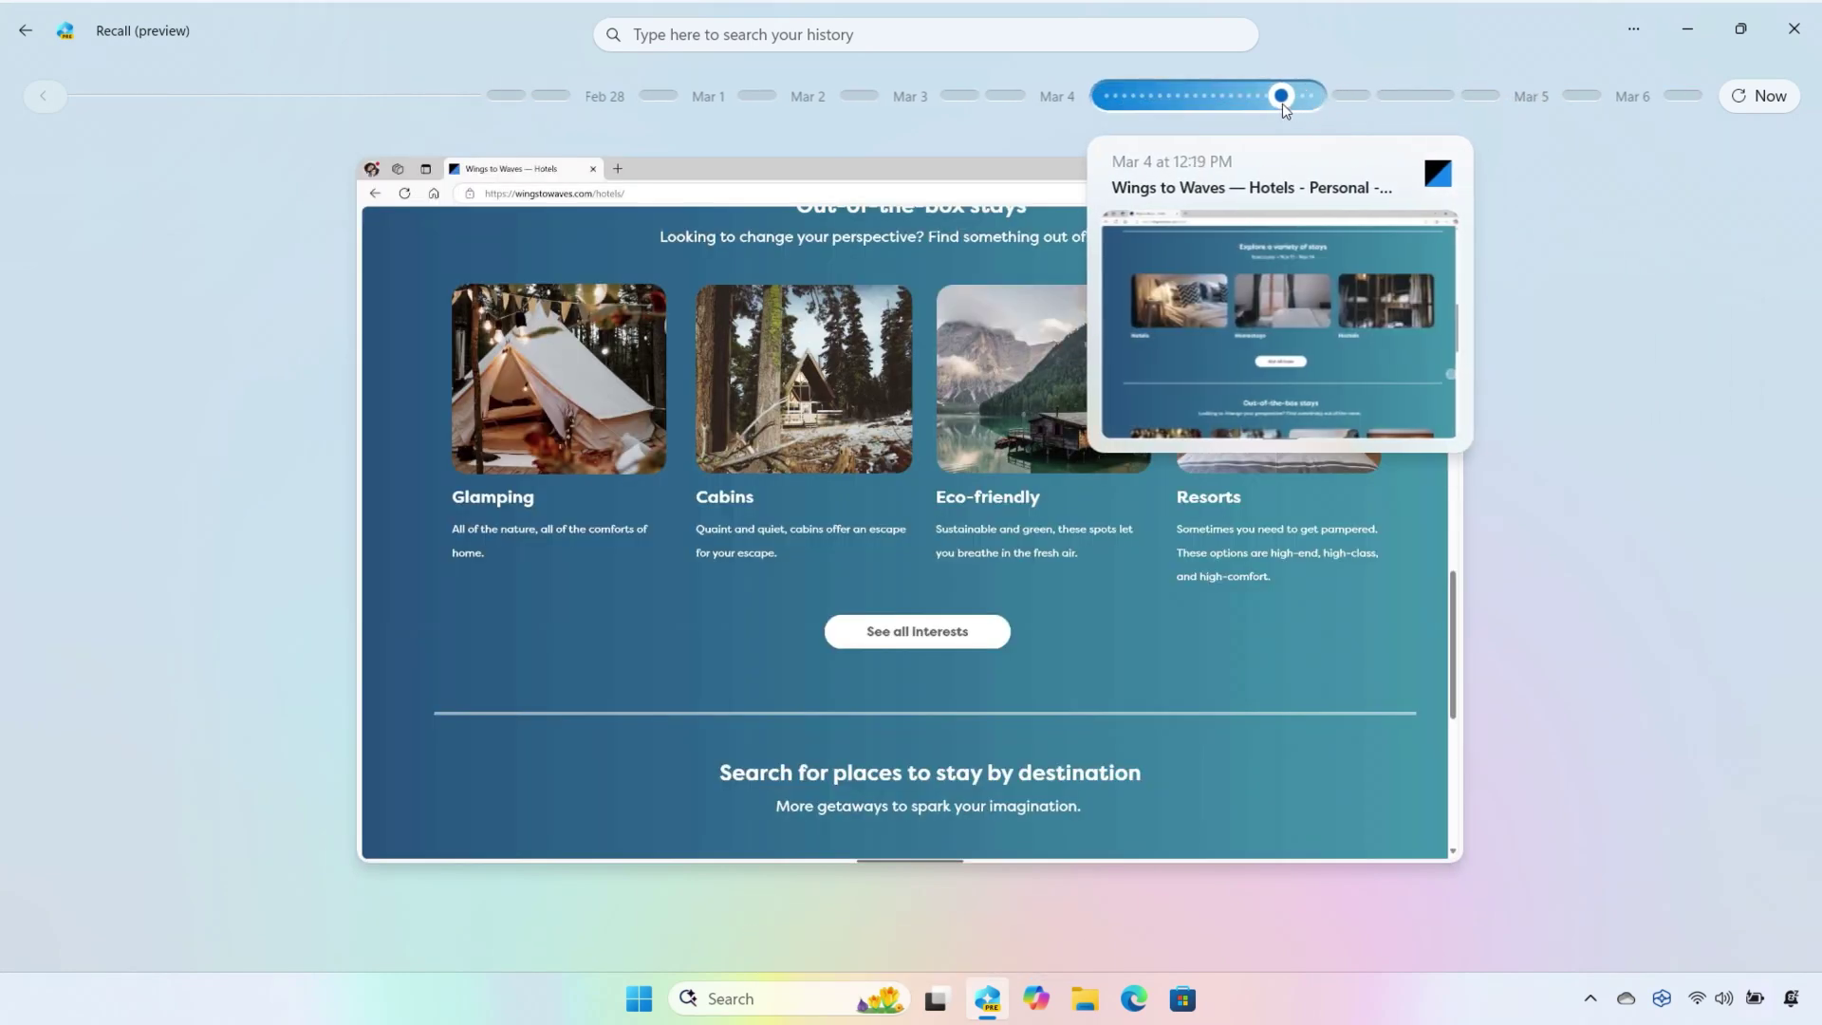
pyautogui.click(1257, 102)
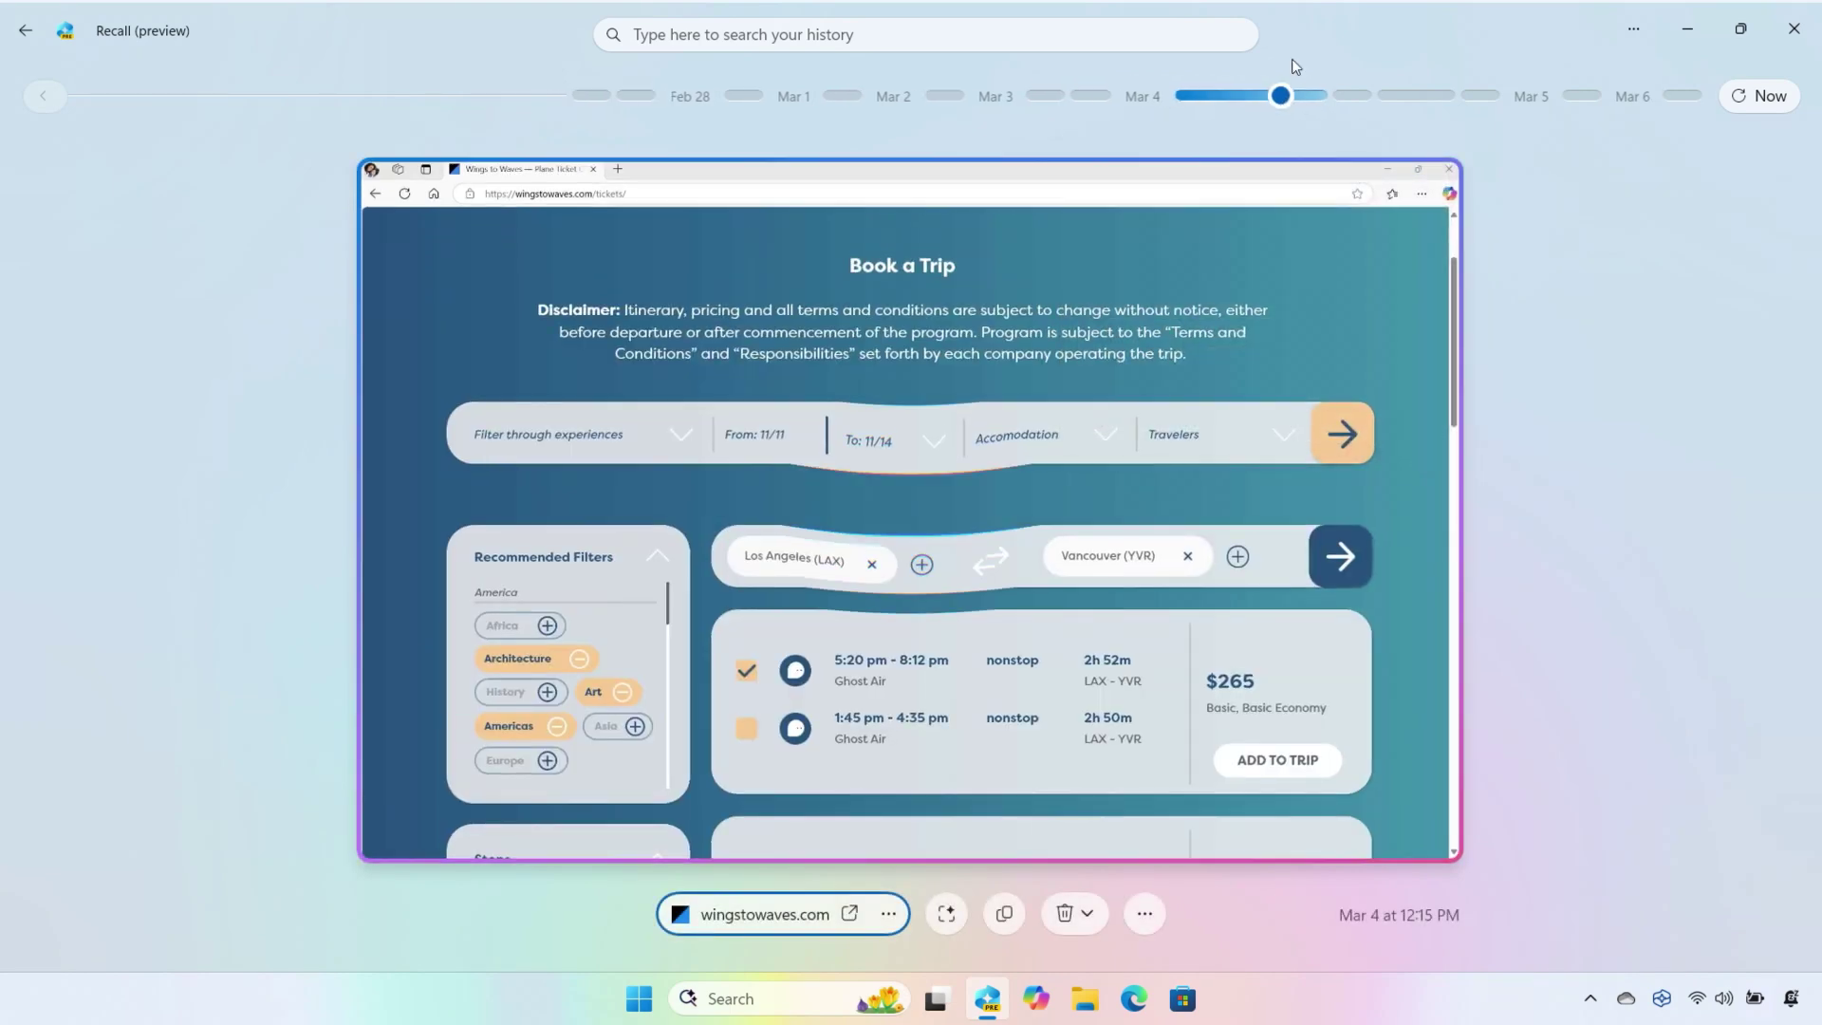
pyautogui.click(1206, 32)
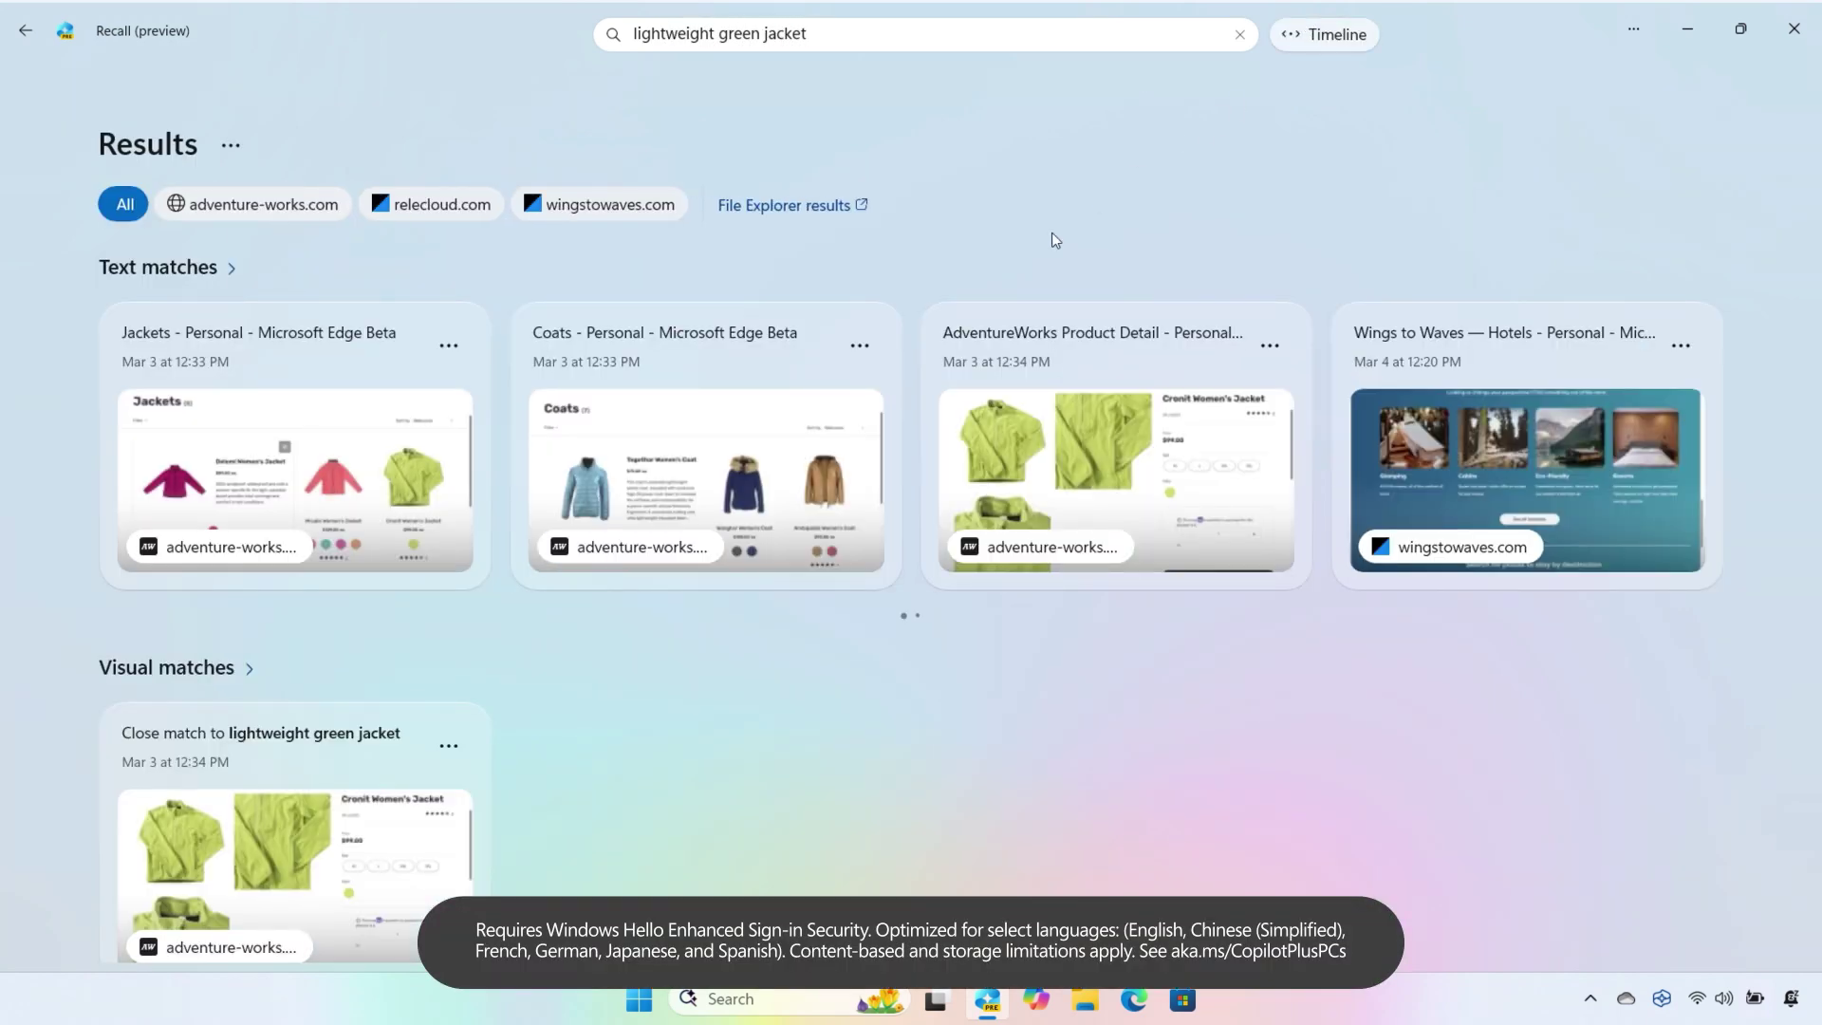
# - Open the green jacket visual match and reopen the Cronit Women's Jacket page in Edge
pyautogui.click(384, 764)
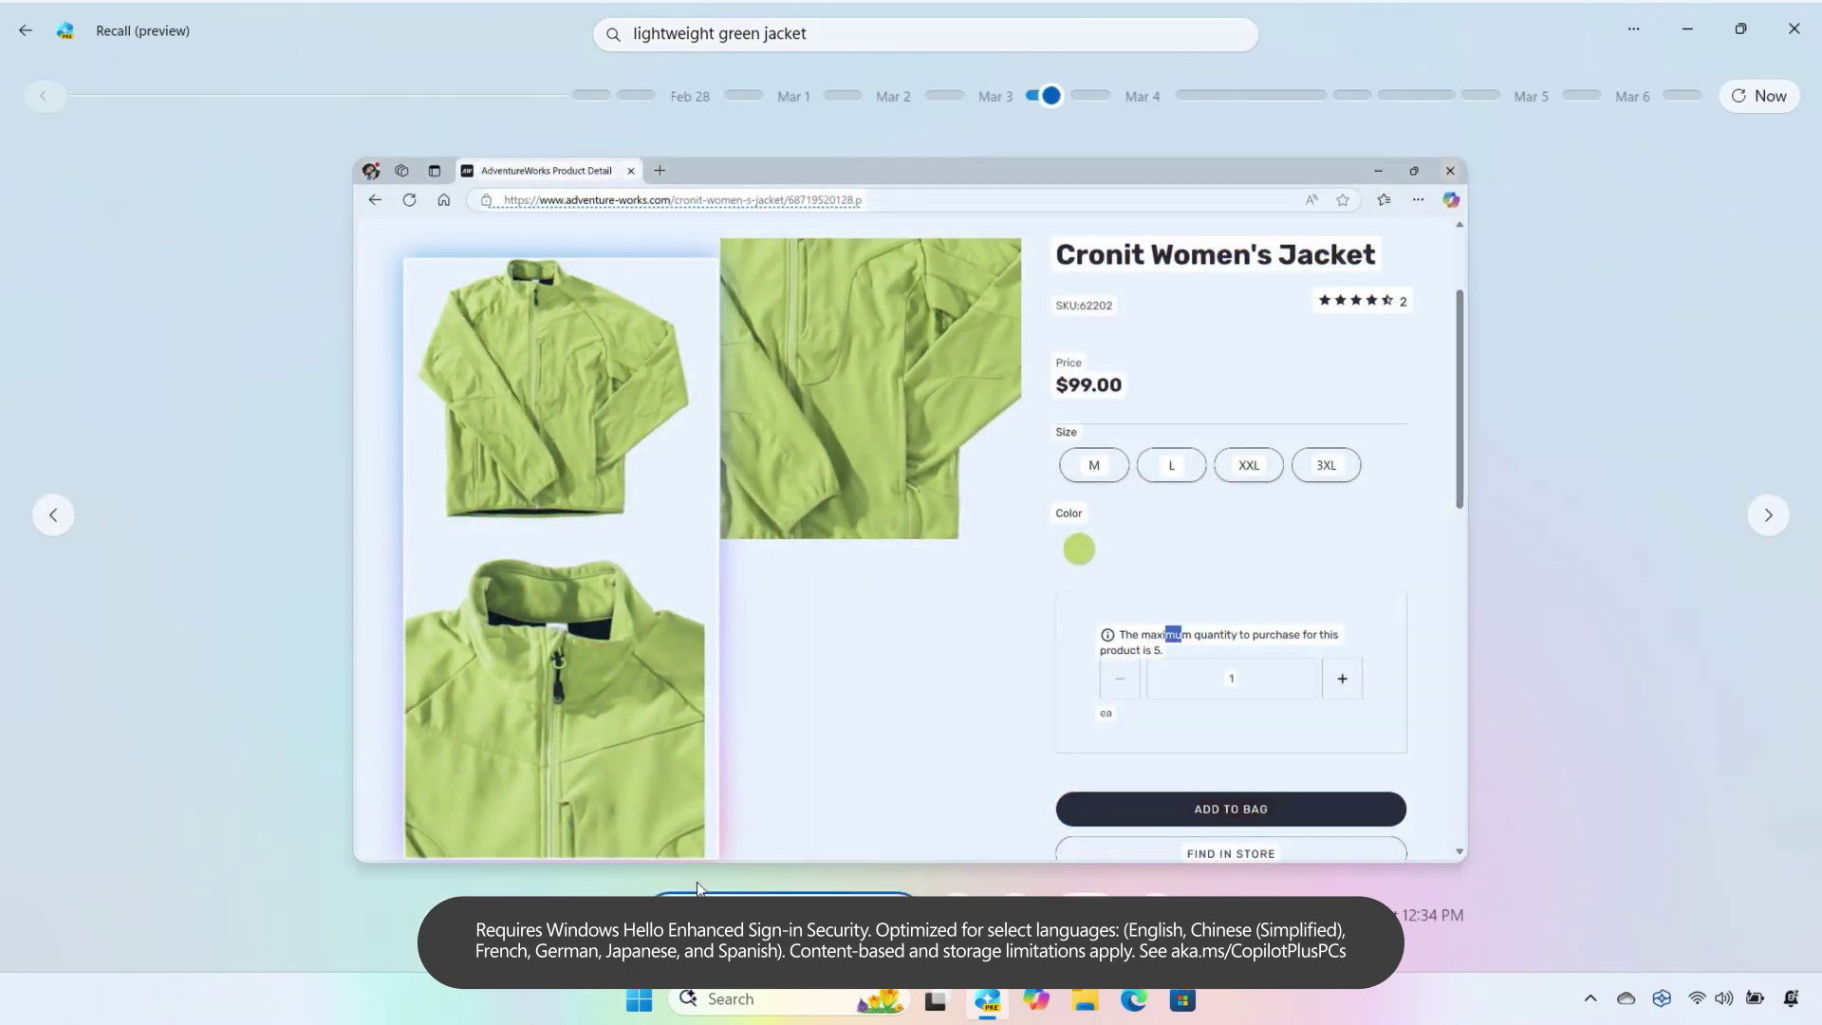
pyautogui.click(750, 911)
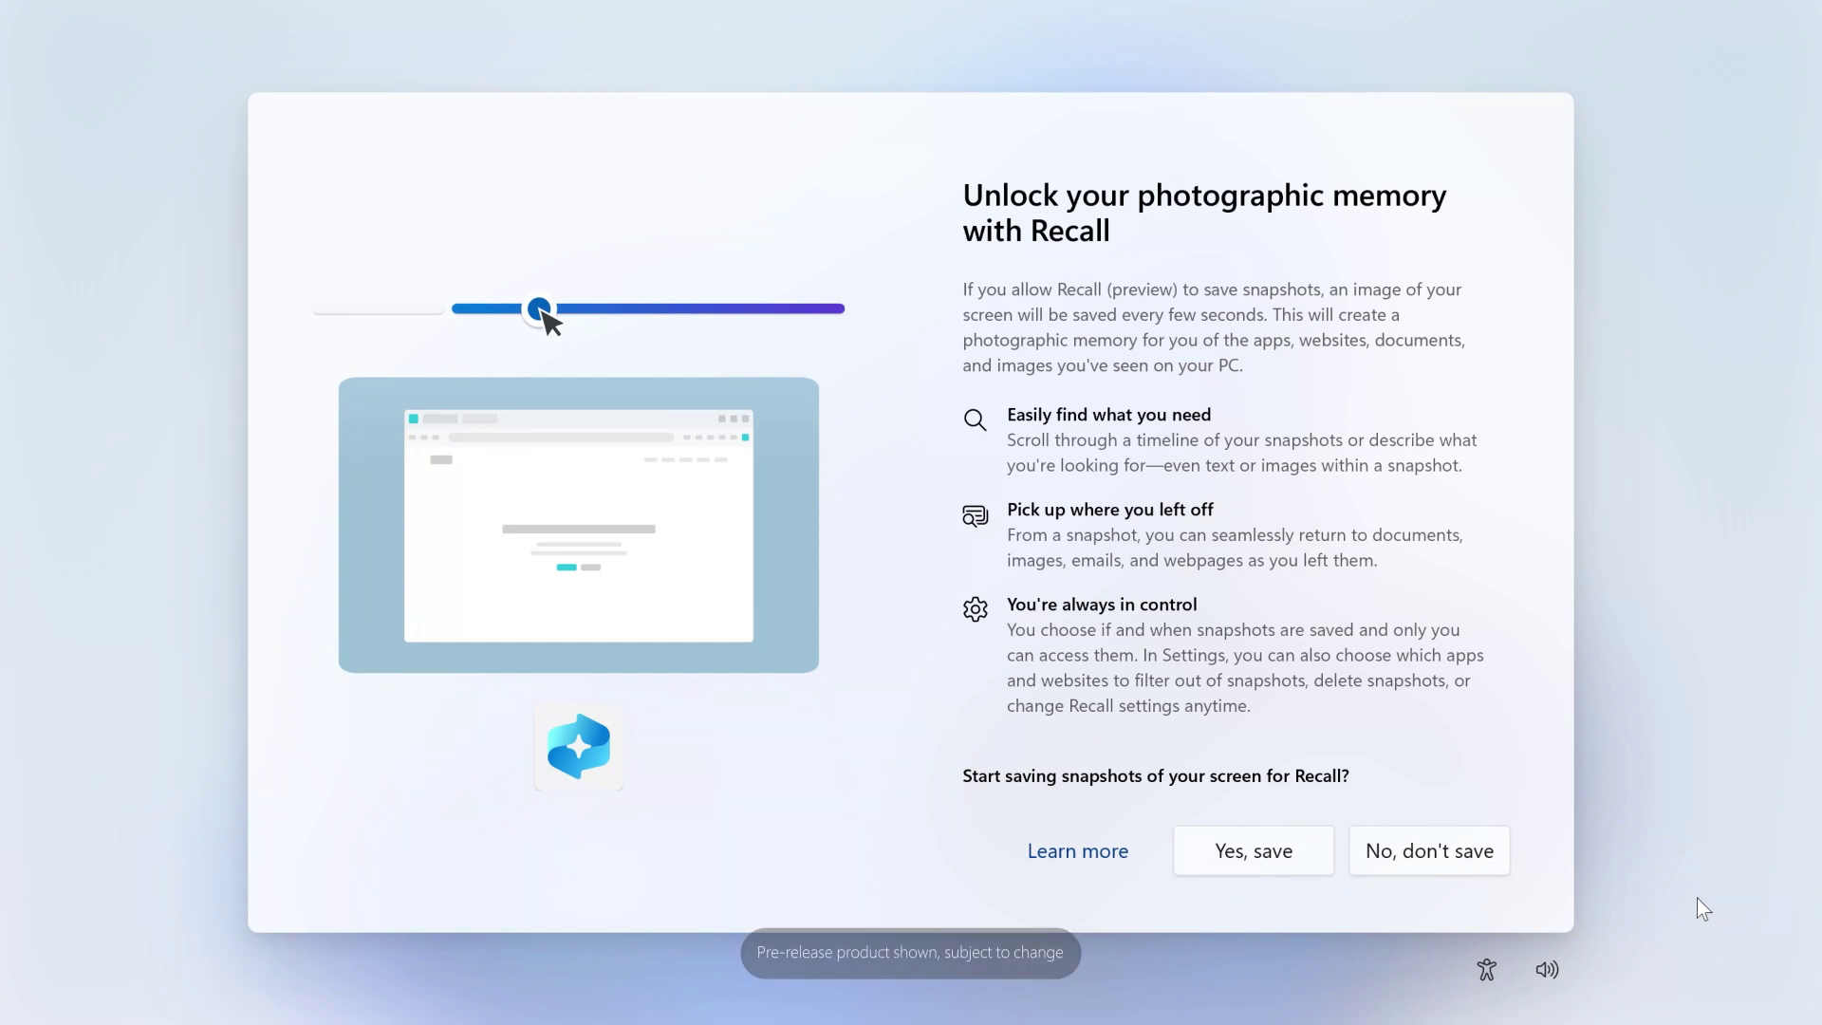
# - Agree to save snapshots, then open Recall from the taskbar and confirm with Windows Hello
pyautogui.click(1315, 863)
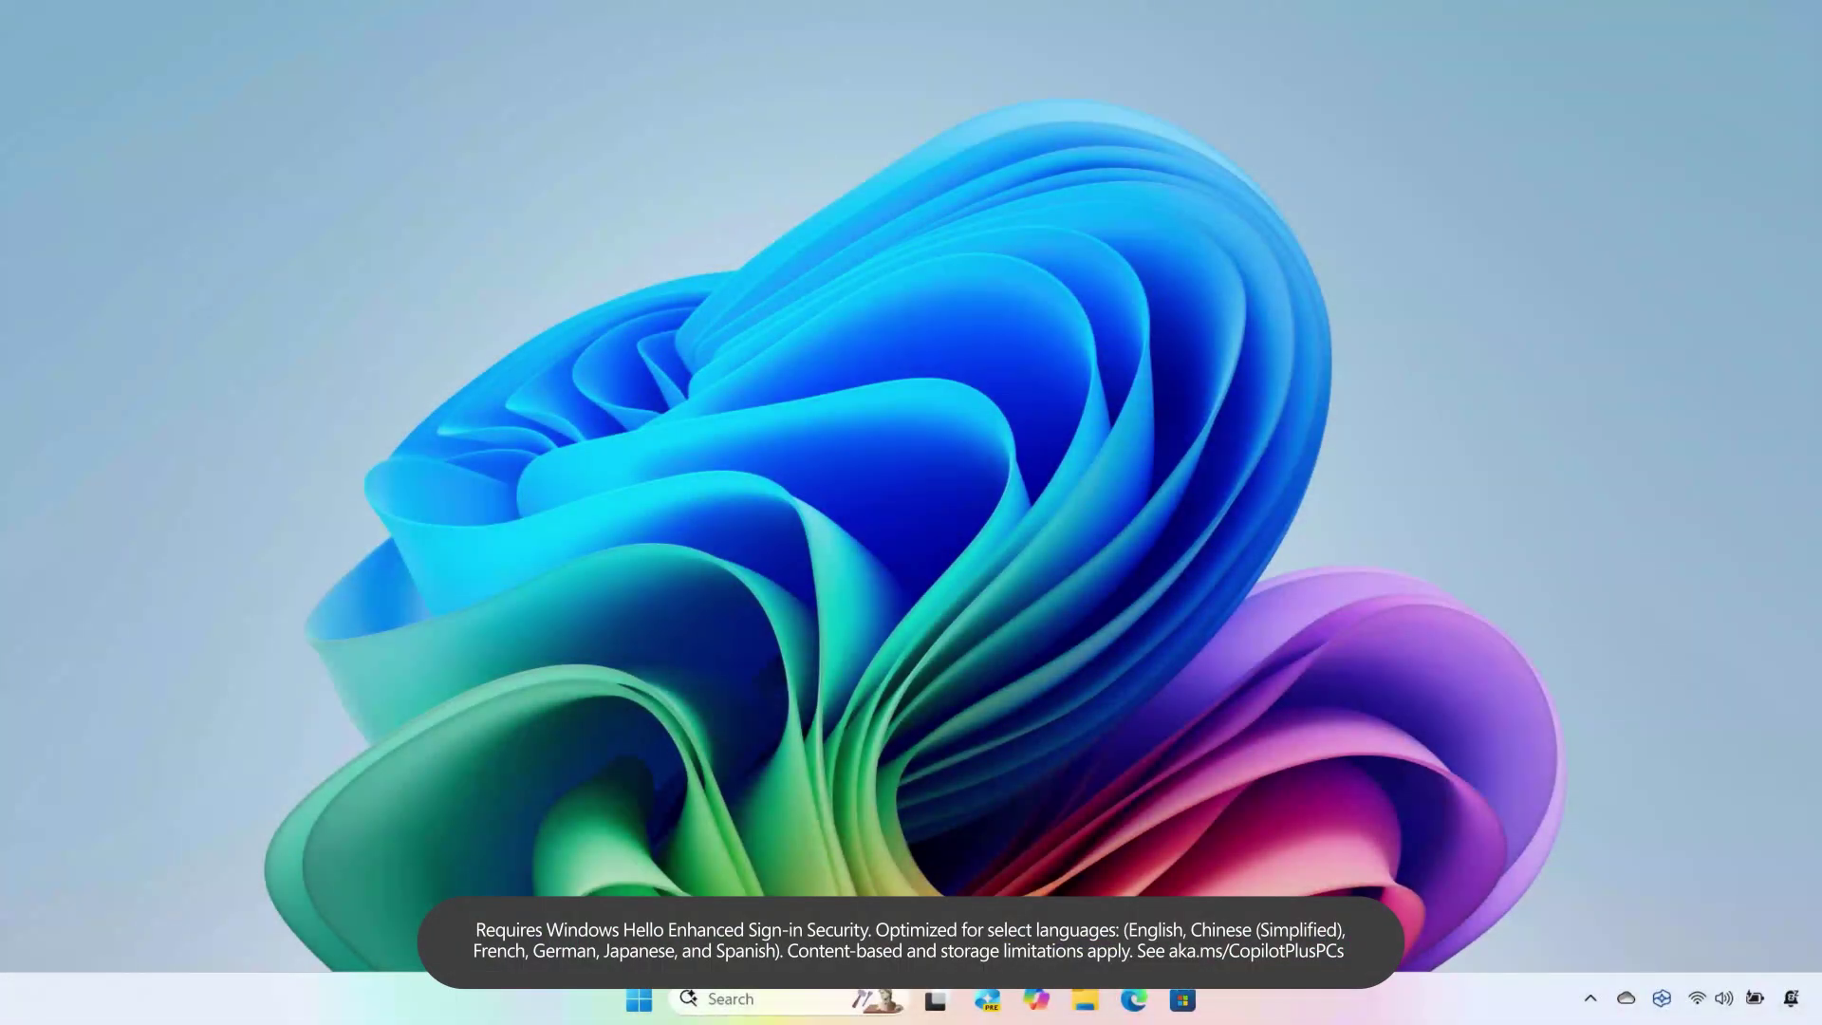
pyautogui.click(985, 1004)
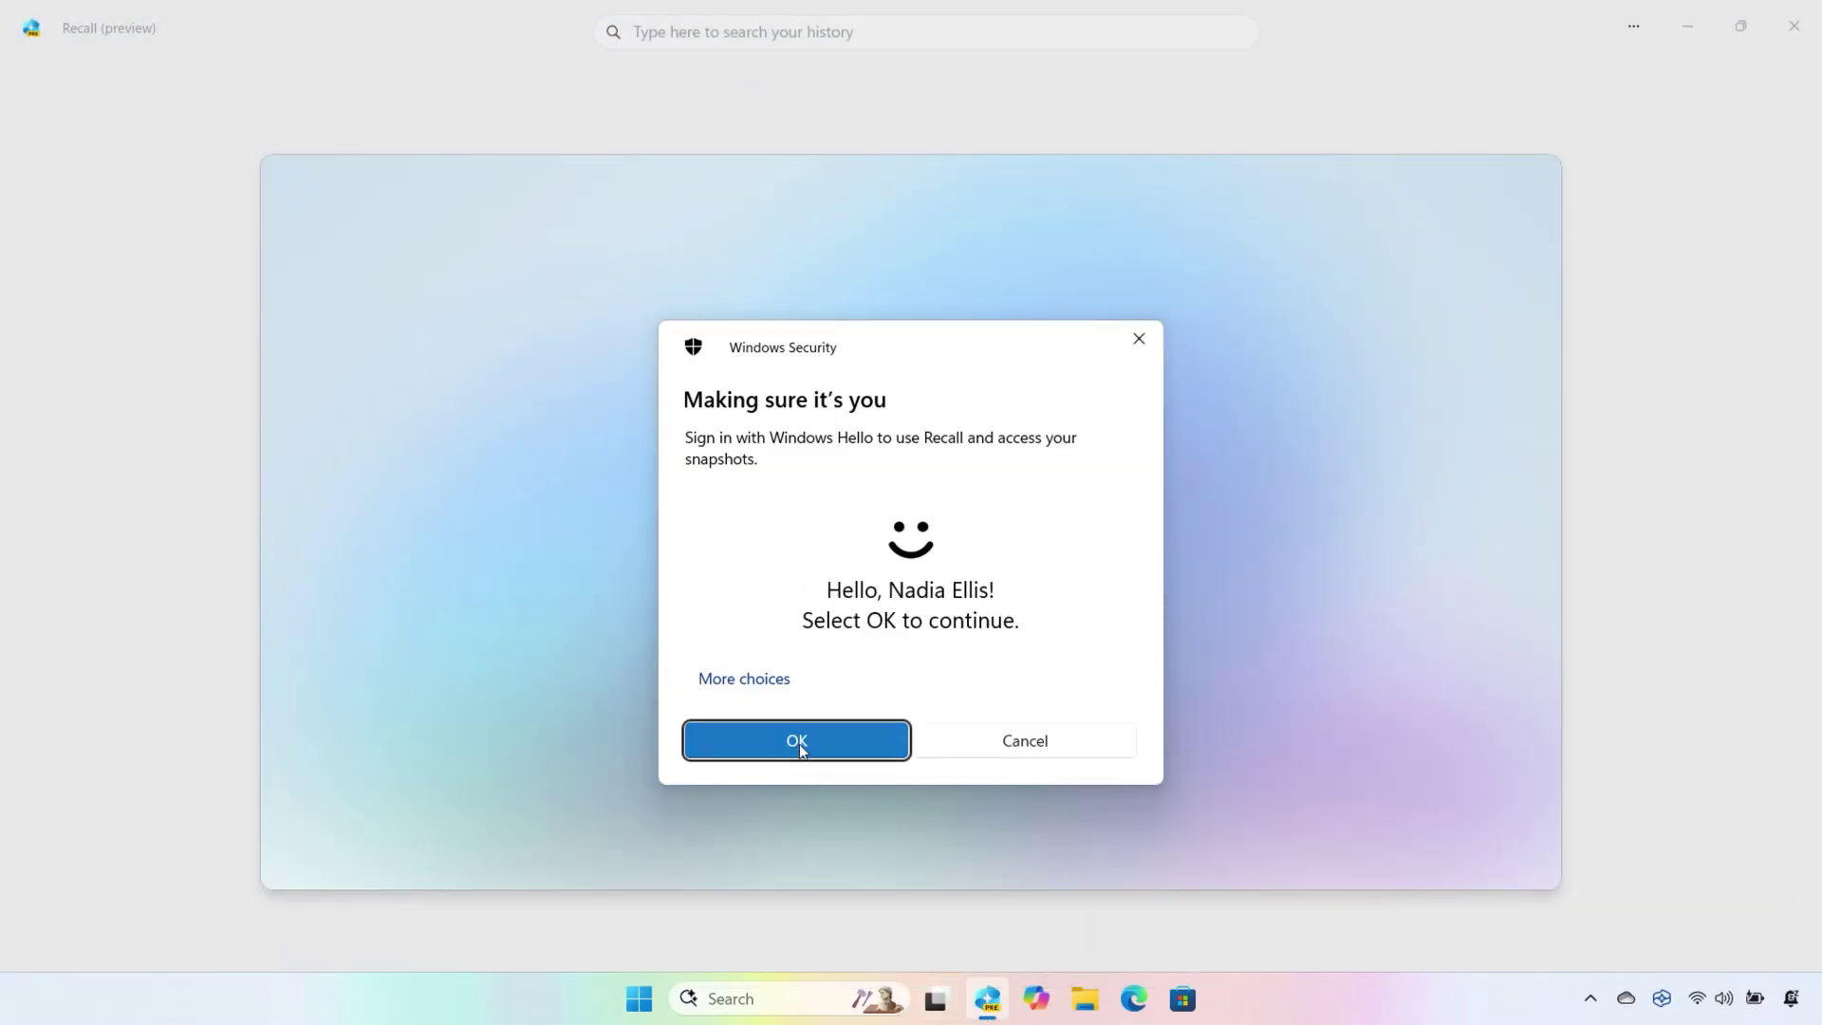
pyautogui.click(796, 741)
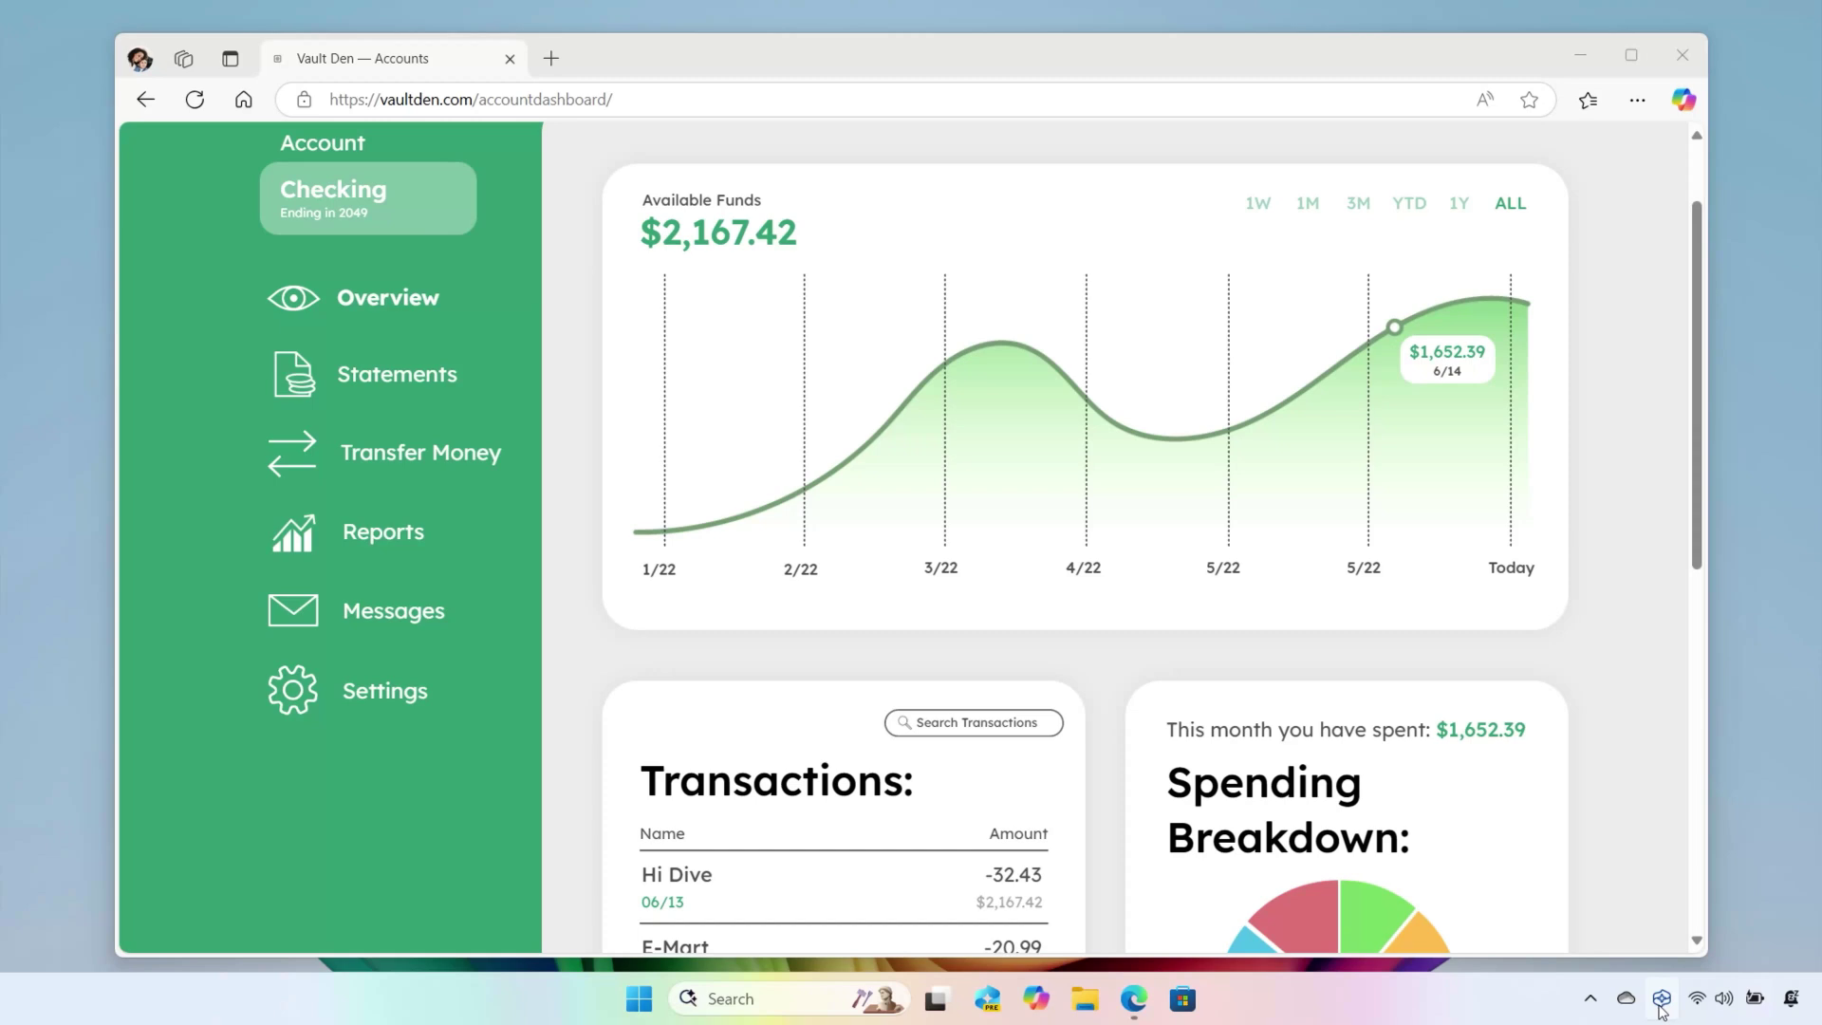
# - Pause Recall snapshot saving until tomorrow from the tray icon's status panel
pyautogui.click(1660, 1006)
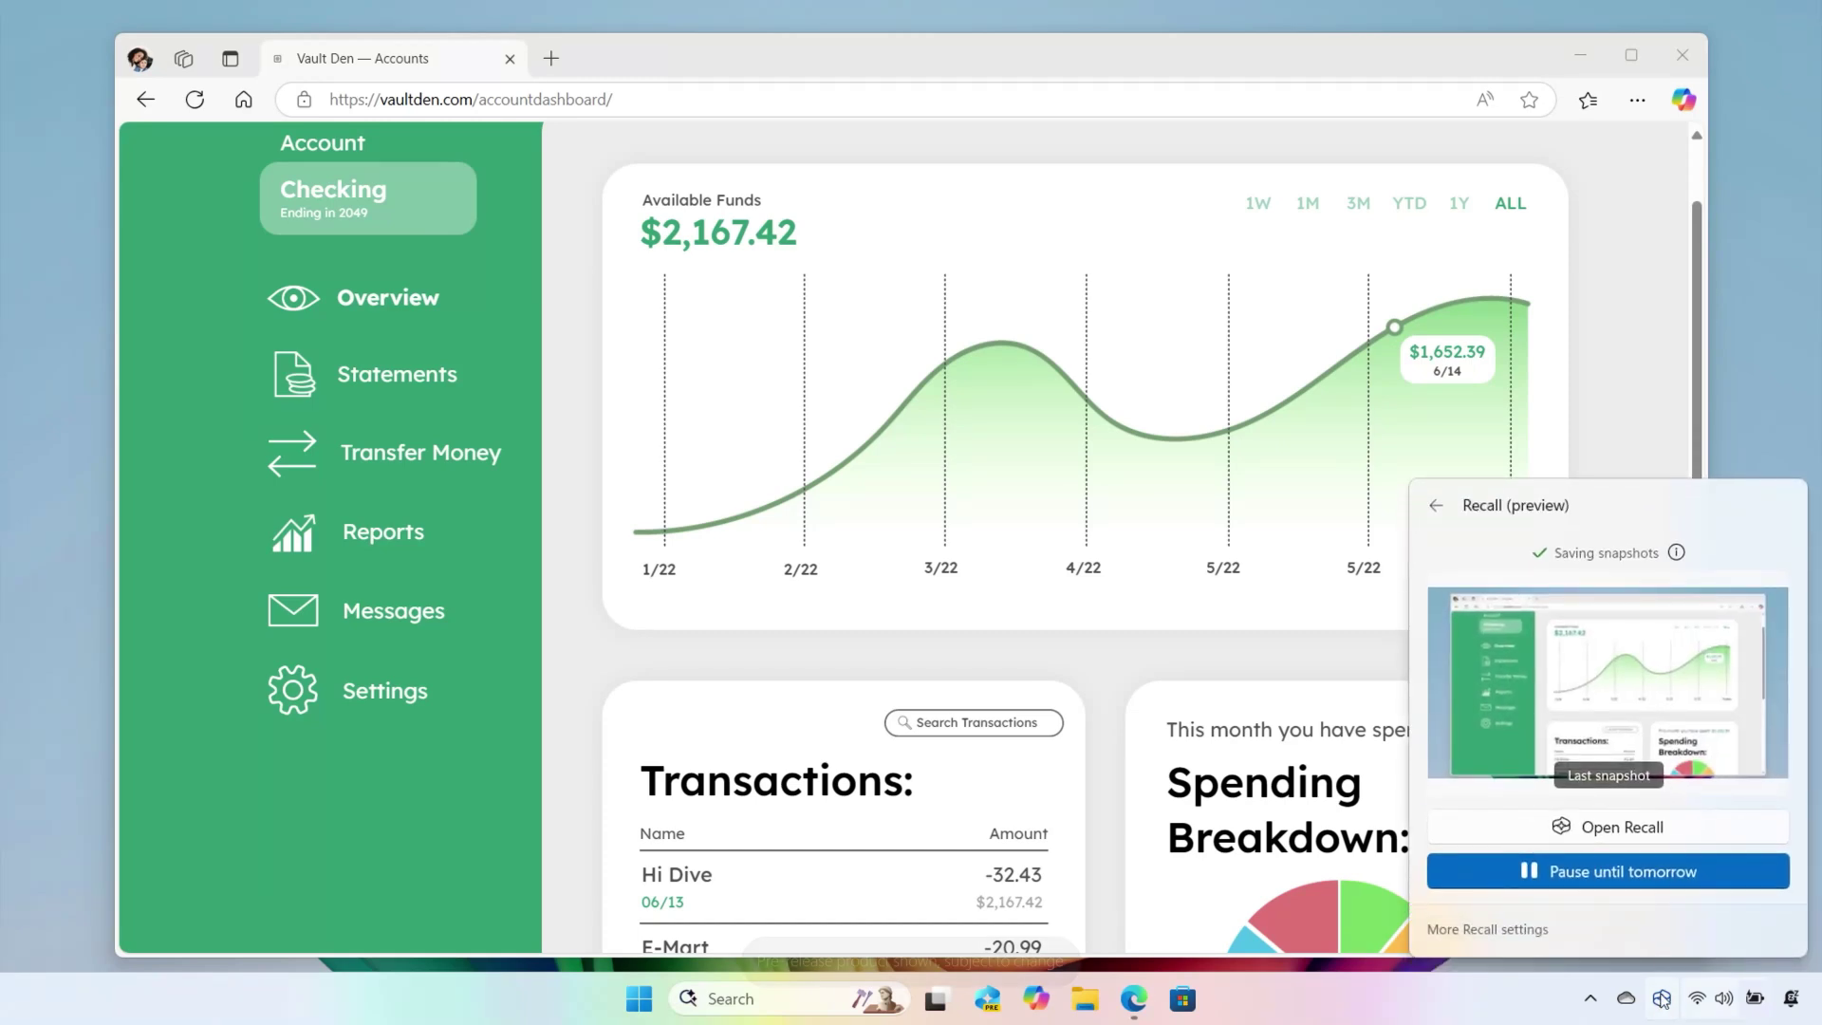
pyautogui.click(1644, 873)
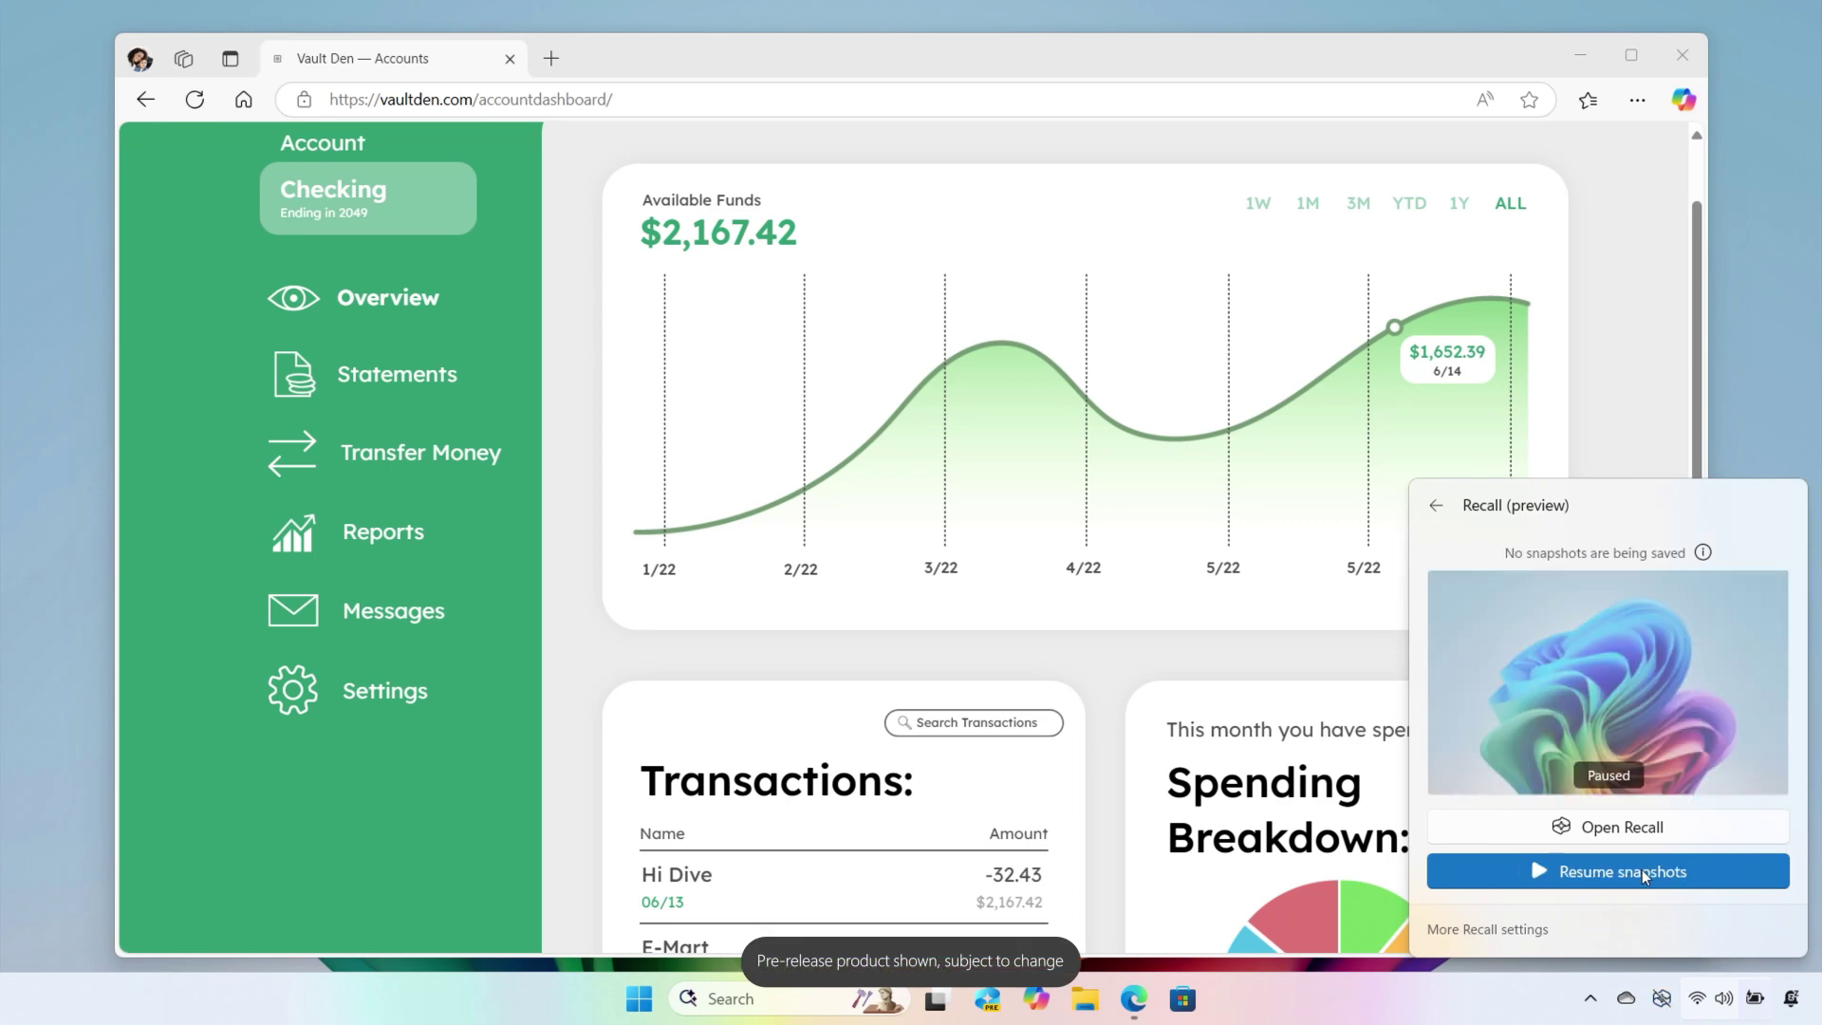
pyautogui.click(1495, 930)
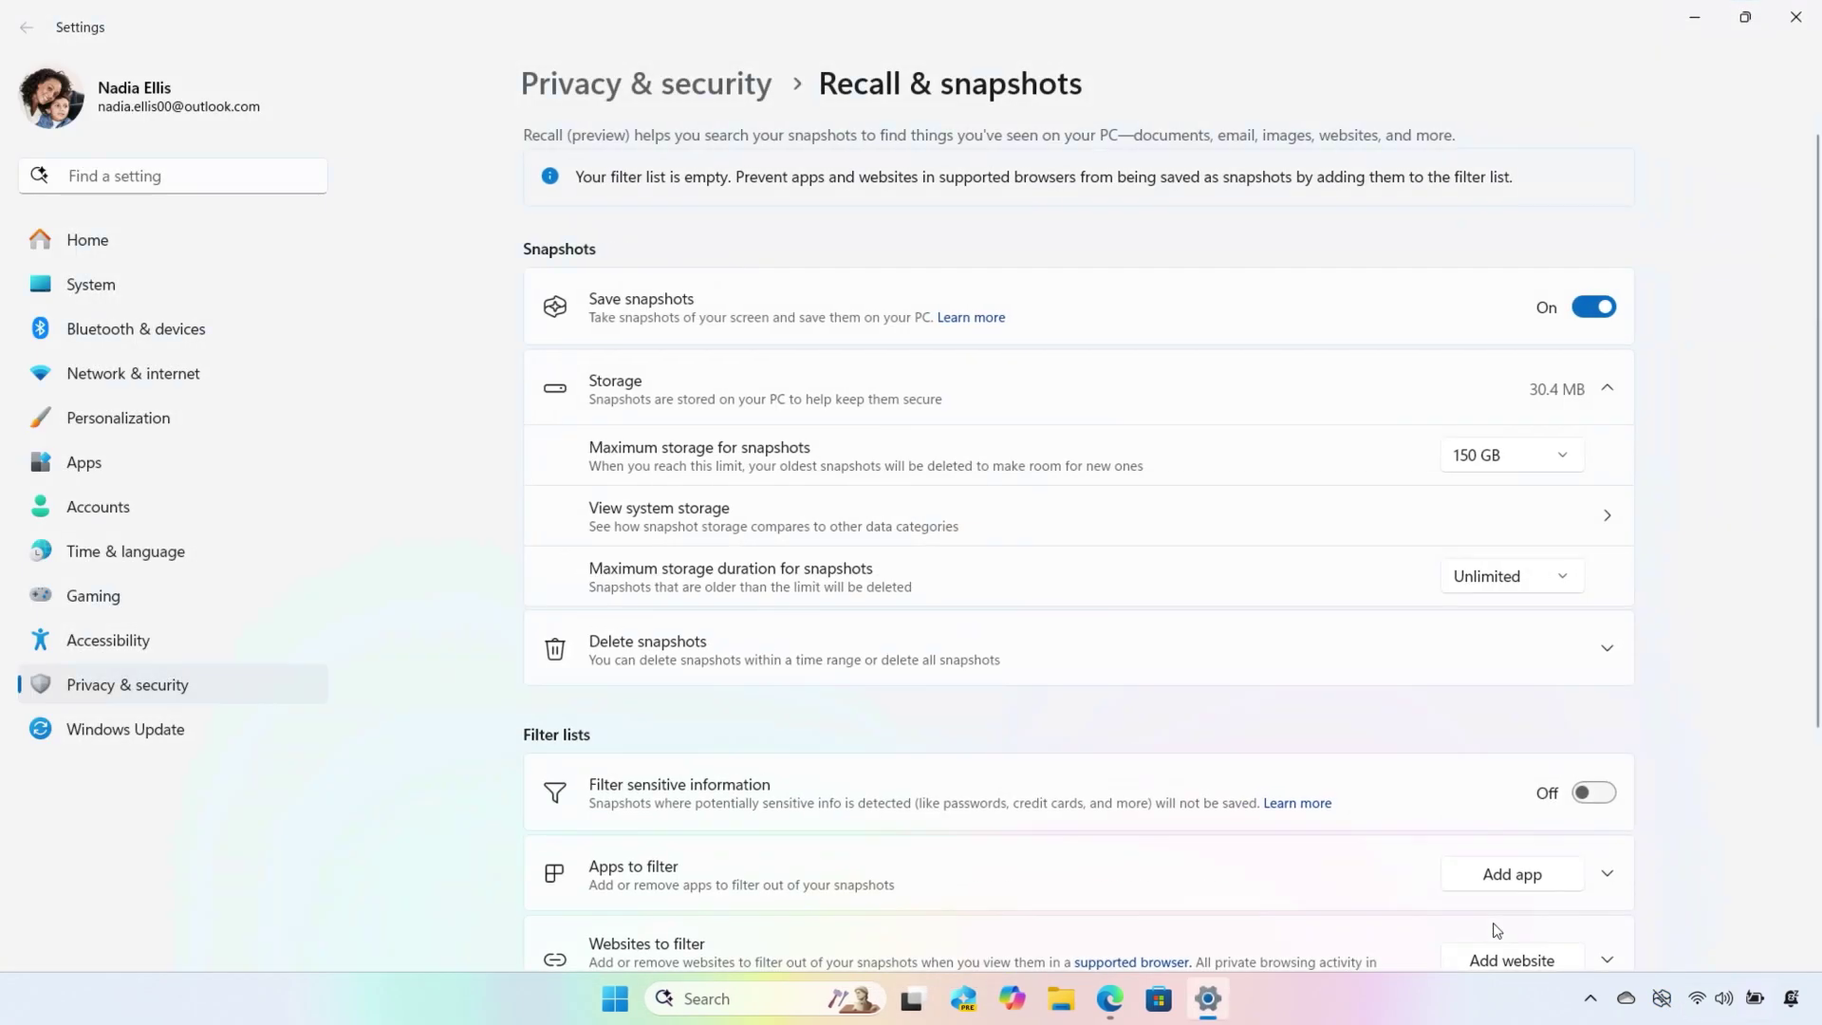
# - Delete the Recall snapshots from the past hour
pyautogui.click(1595, 651)
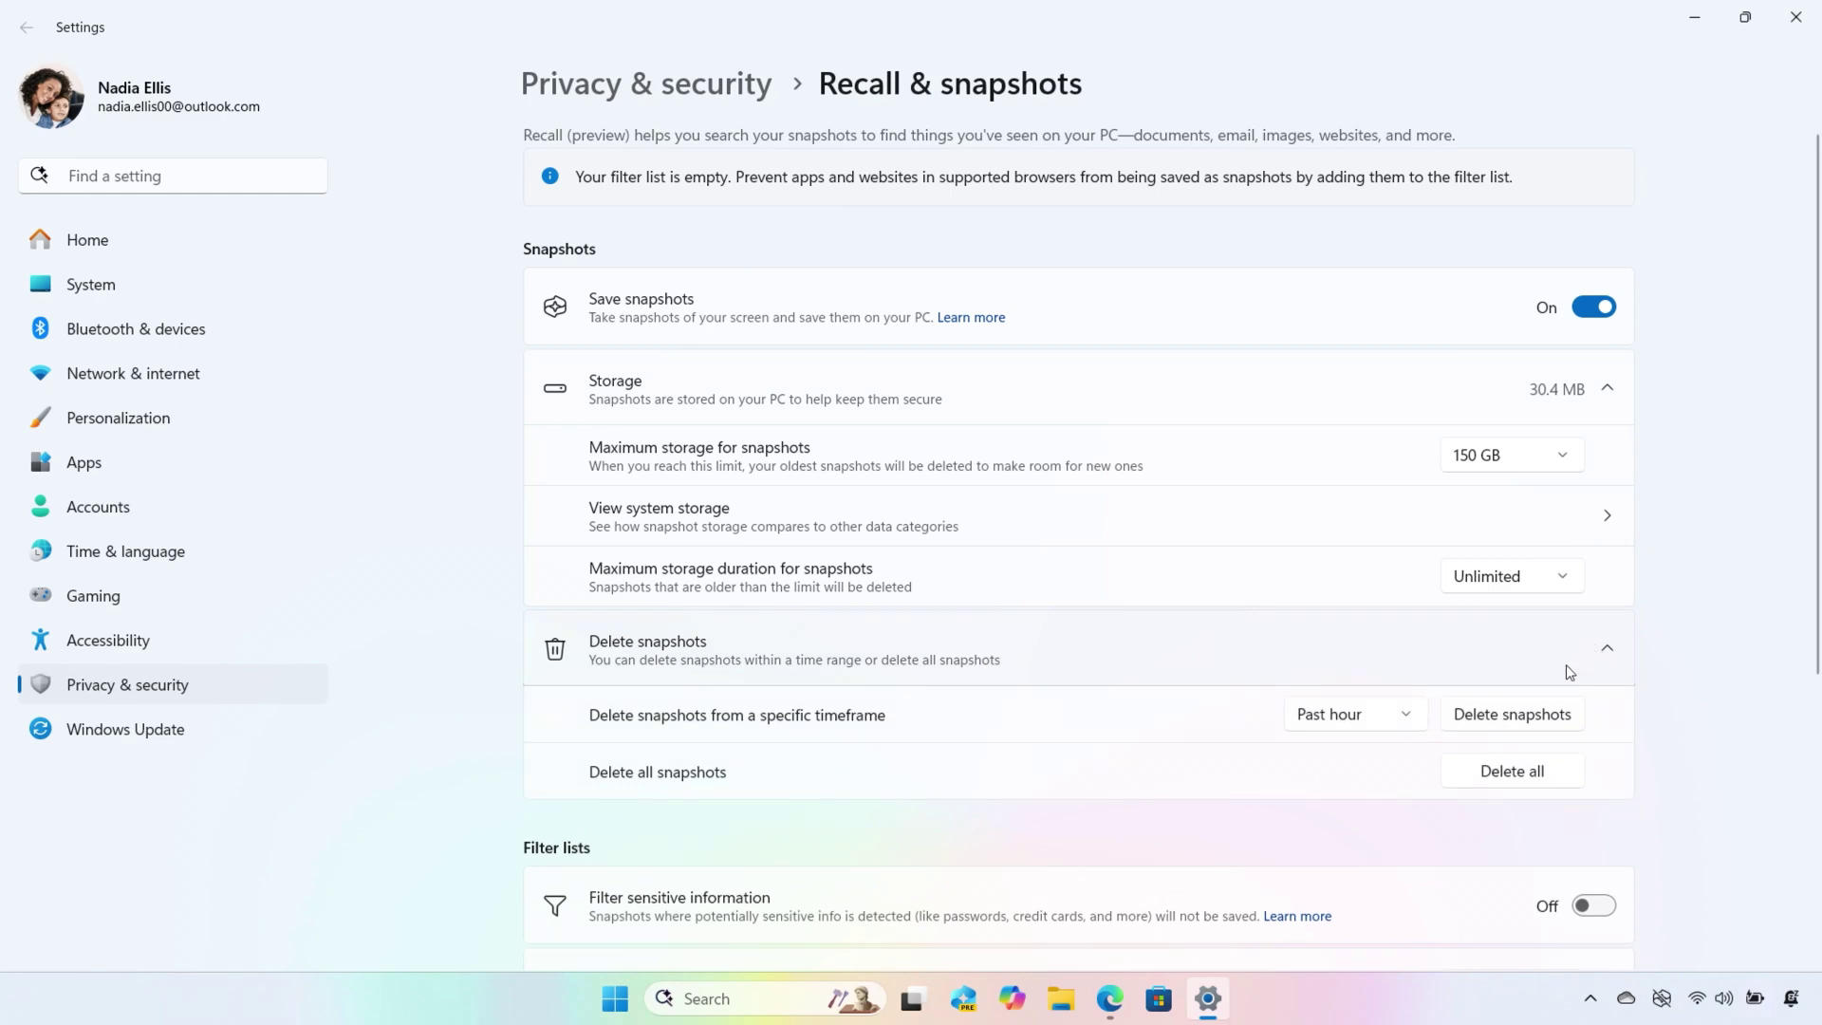
pyautogui.click(1511, 714)
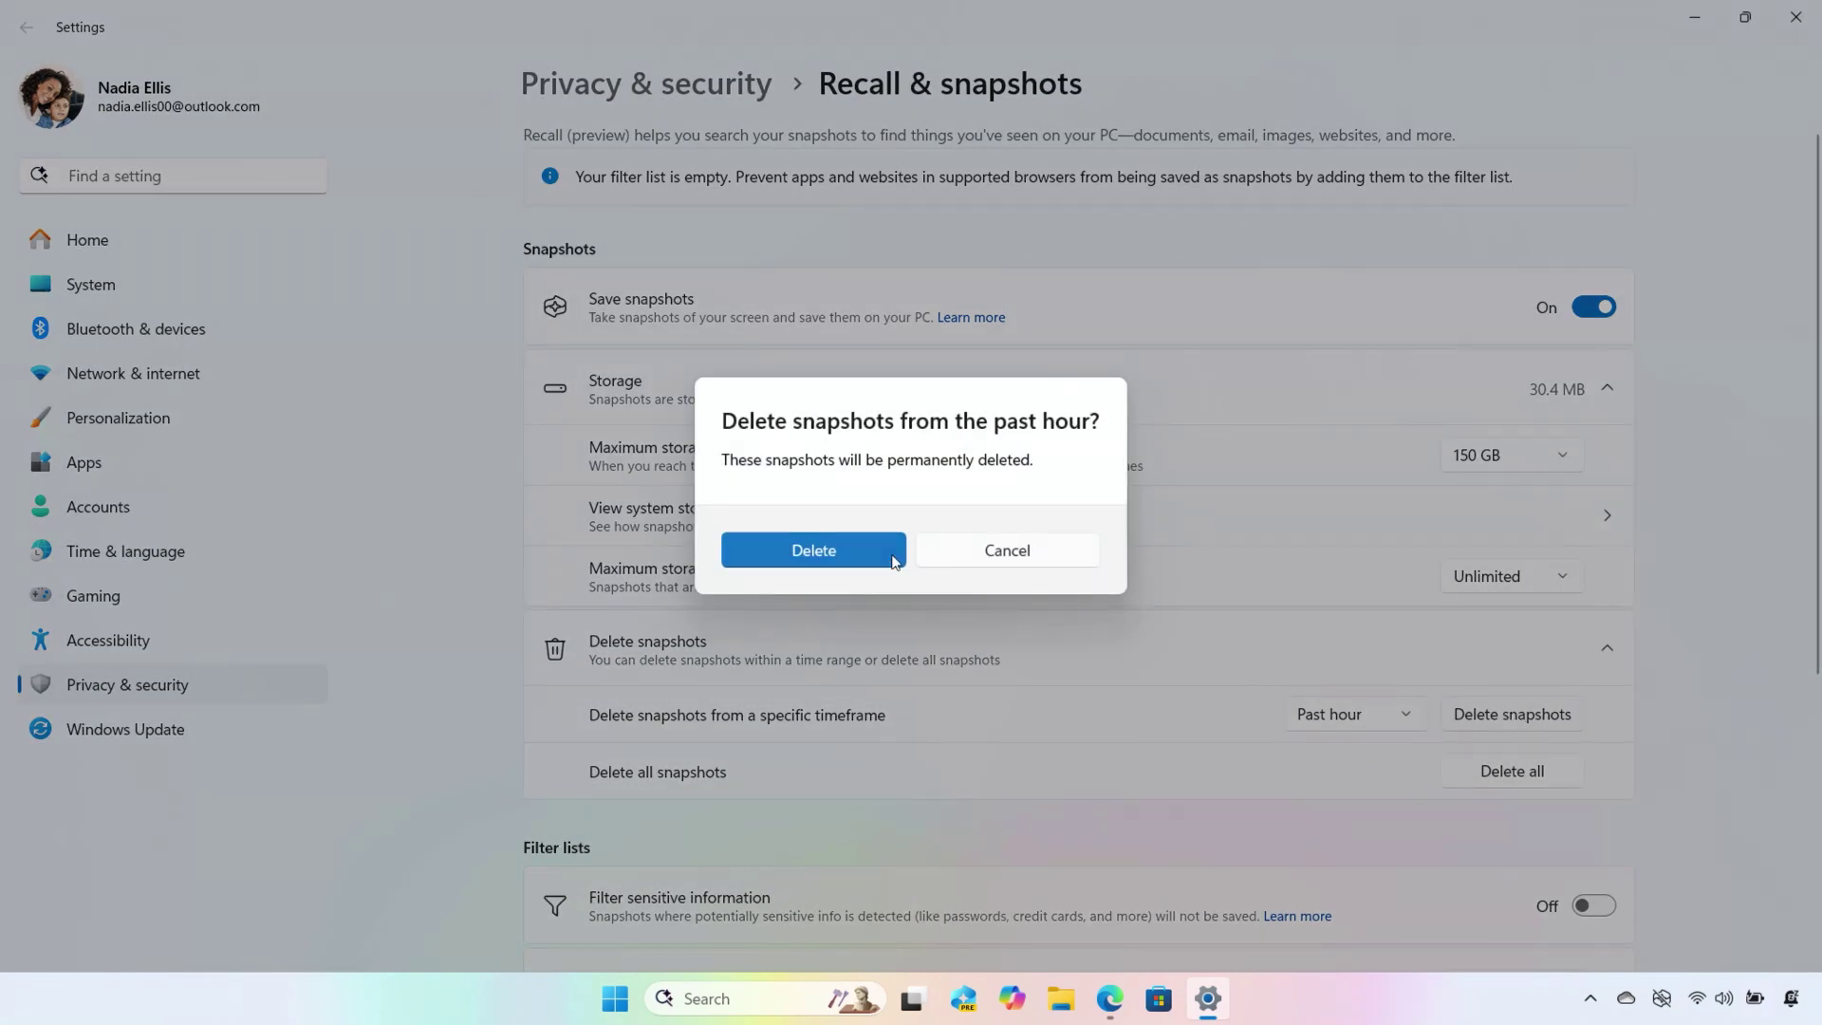
pyautogui.click(841, 549)
pyautogui.scroll(-4, 1238, 607)
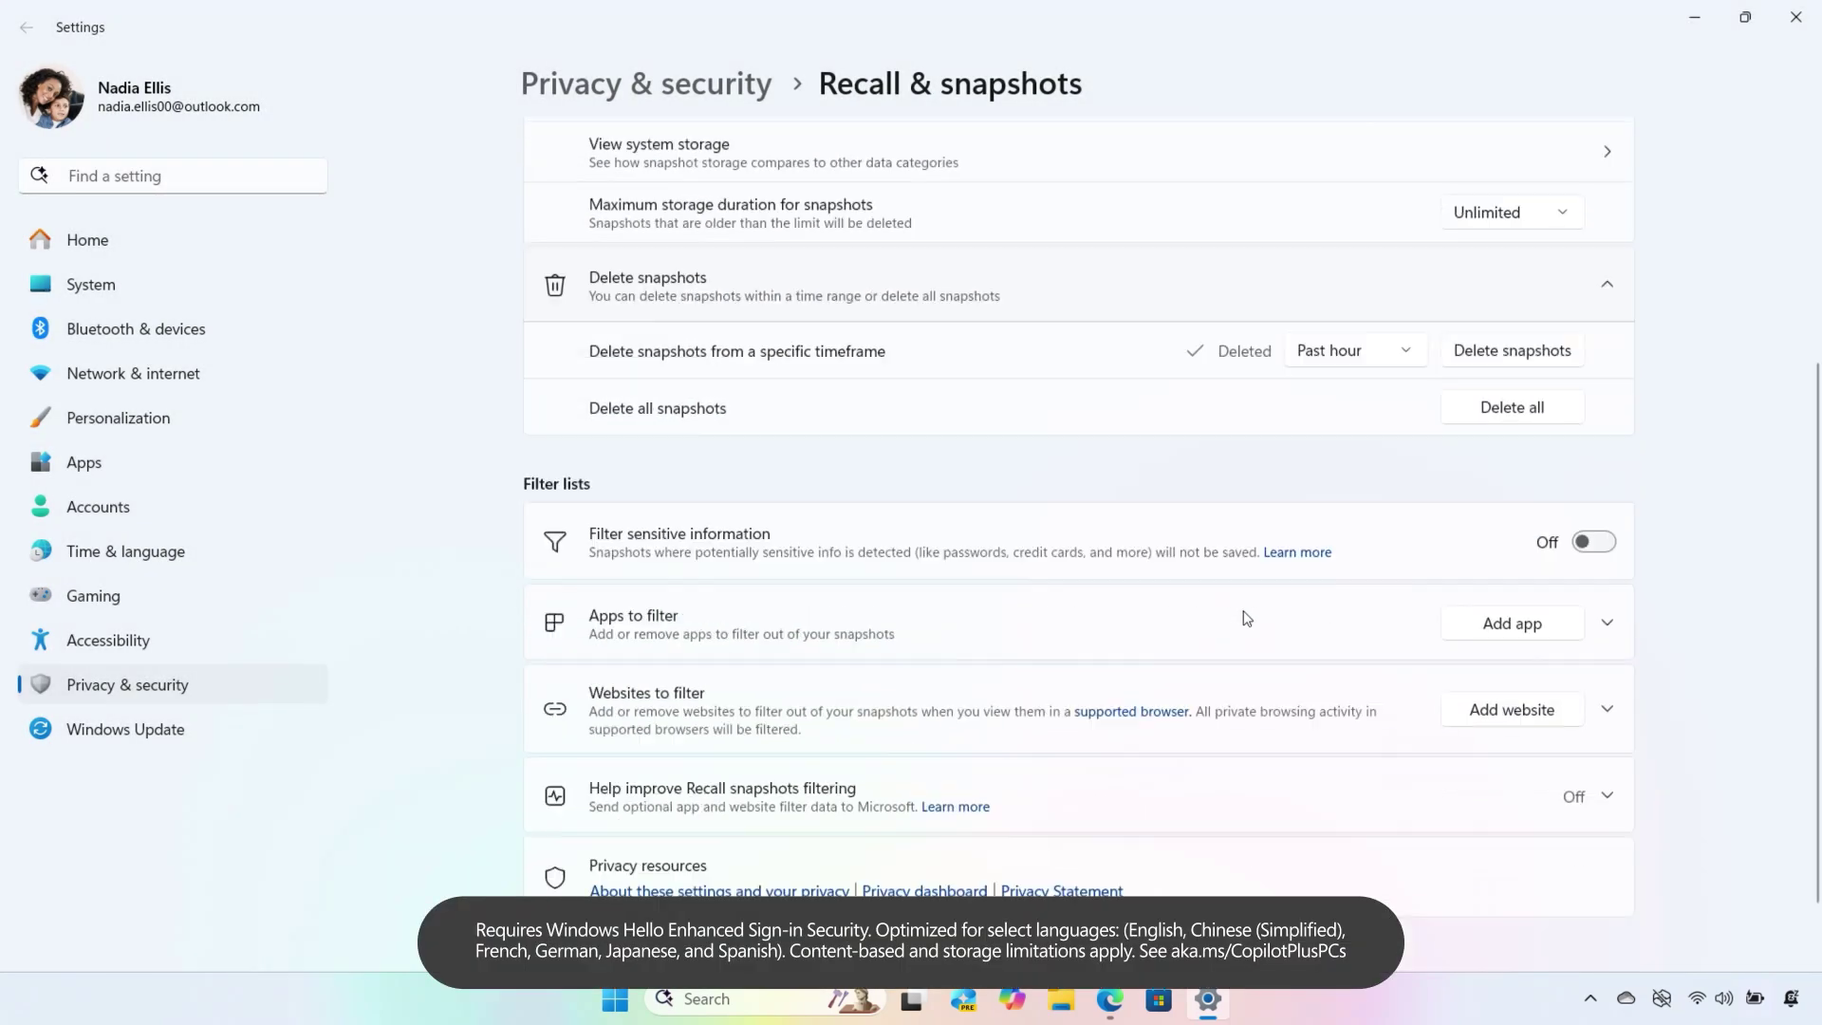
pyautogui.scroll(-1, 1246, 618)
pyautogui.click(1511, 641)
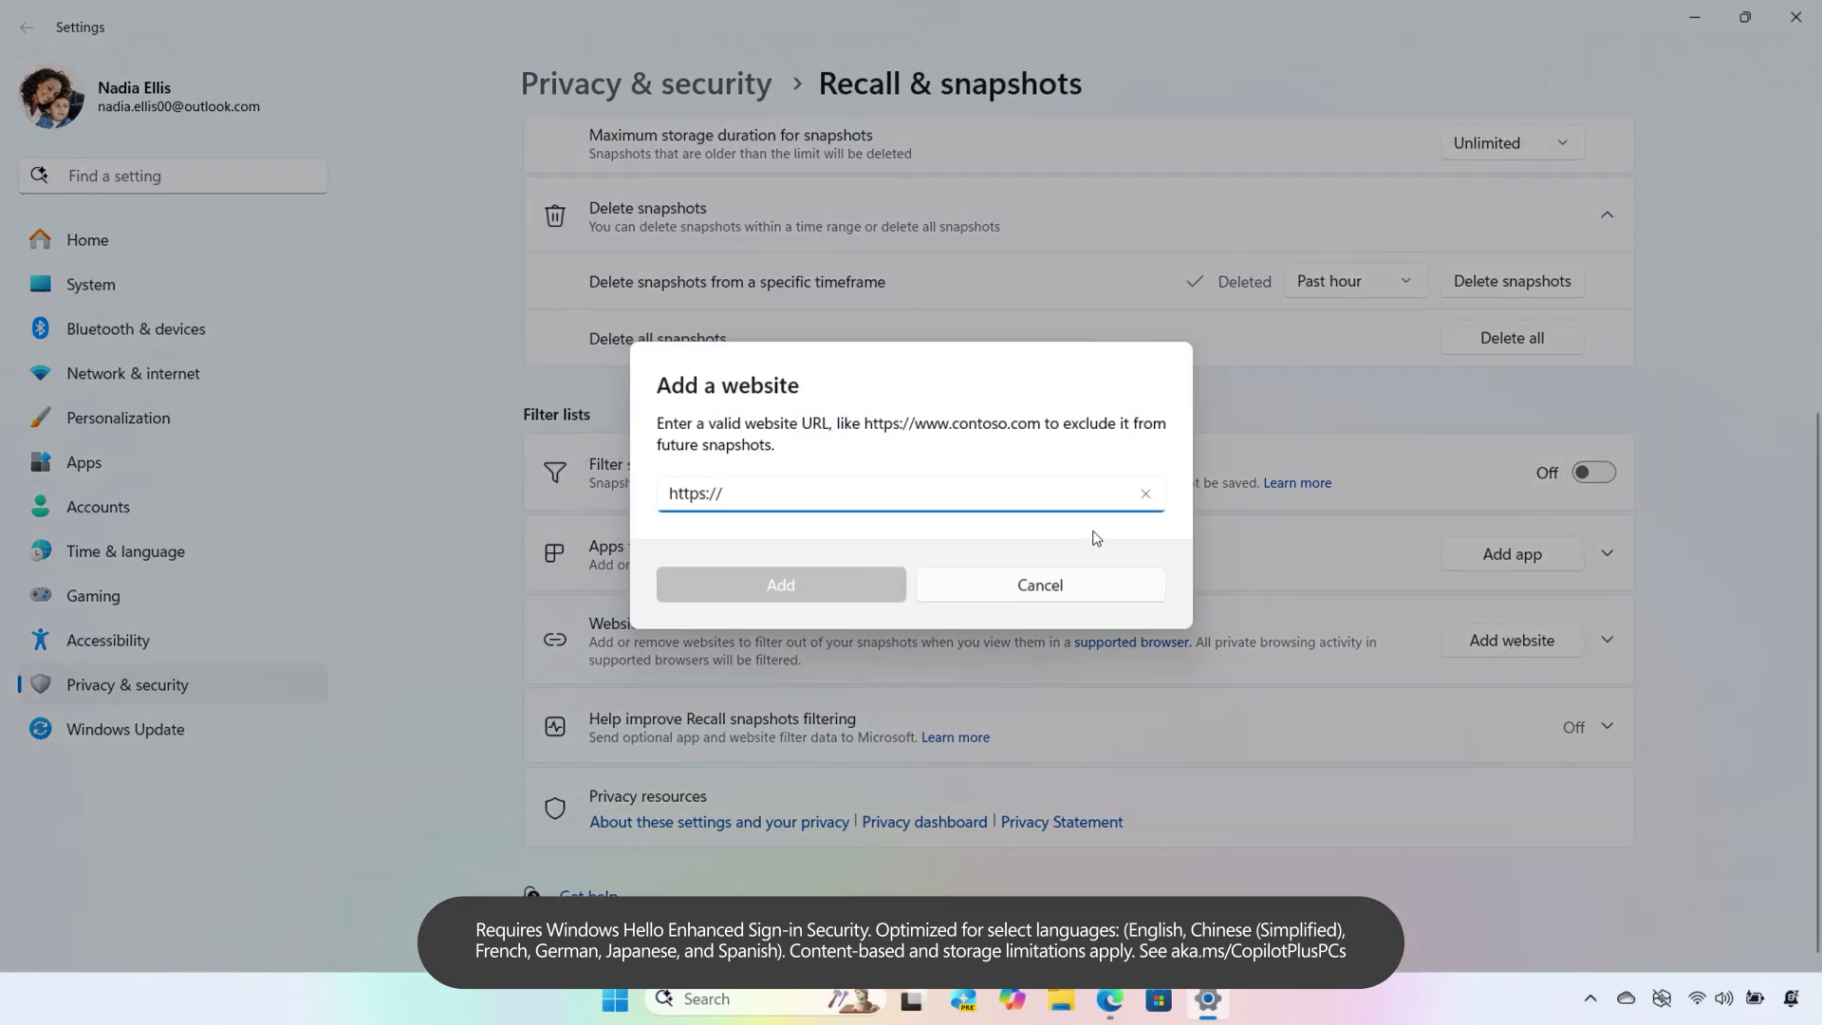
pyautogui.write('www.vaulto')
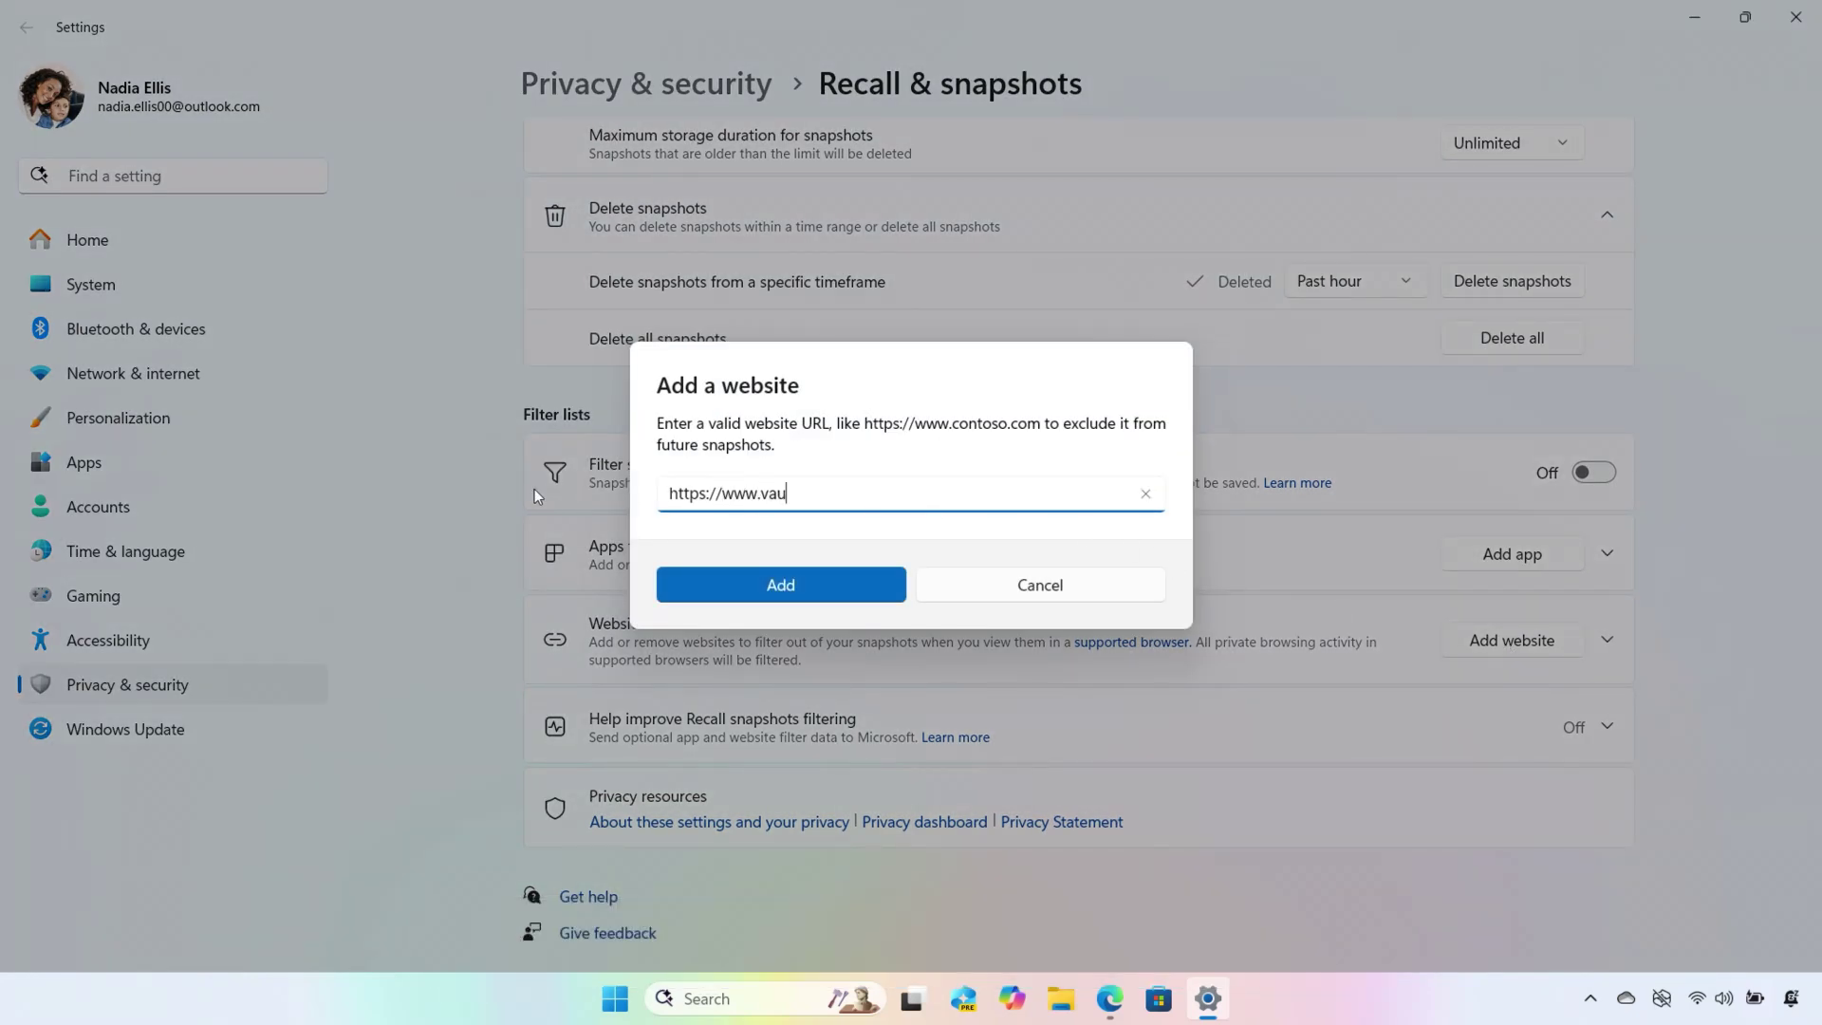
pyautogui.write('m.com')
pyautogui.press('Return')
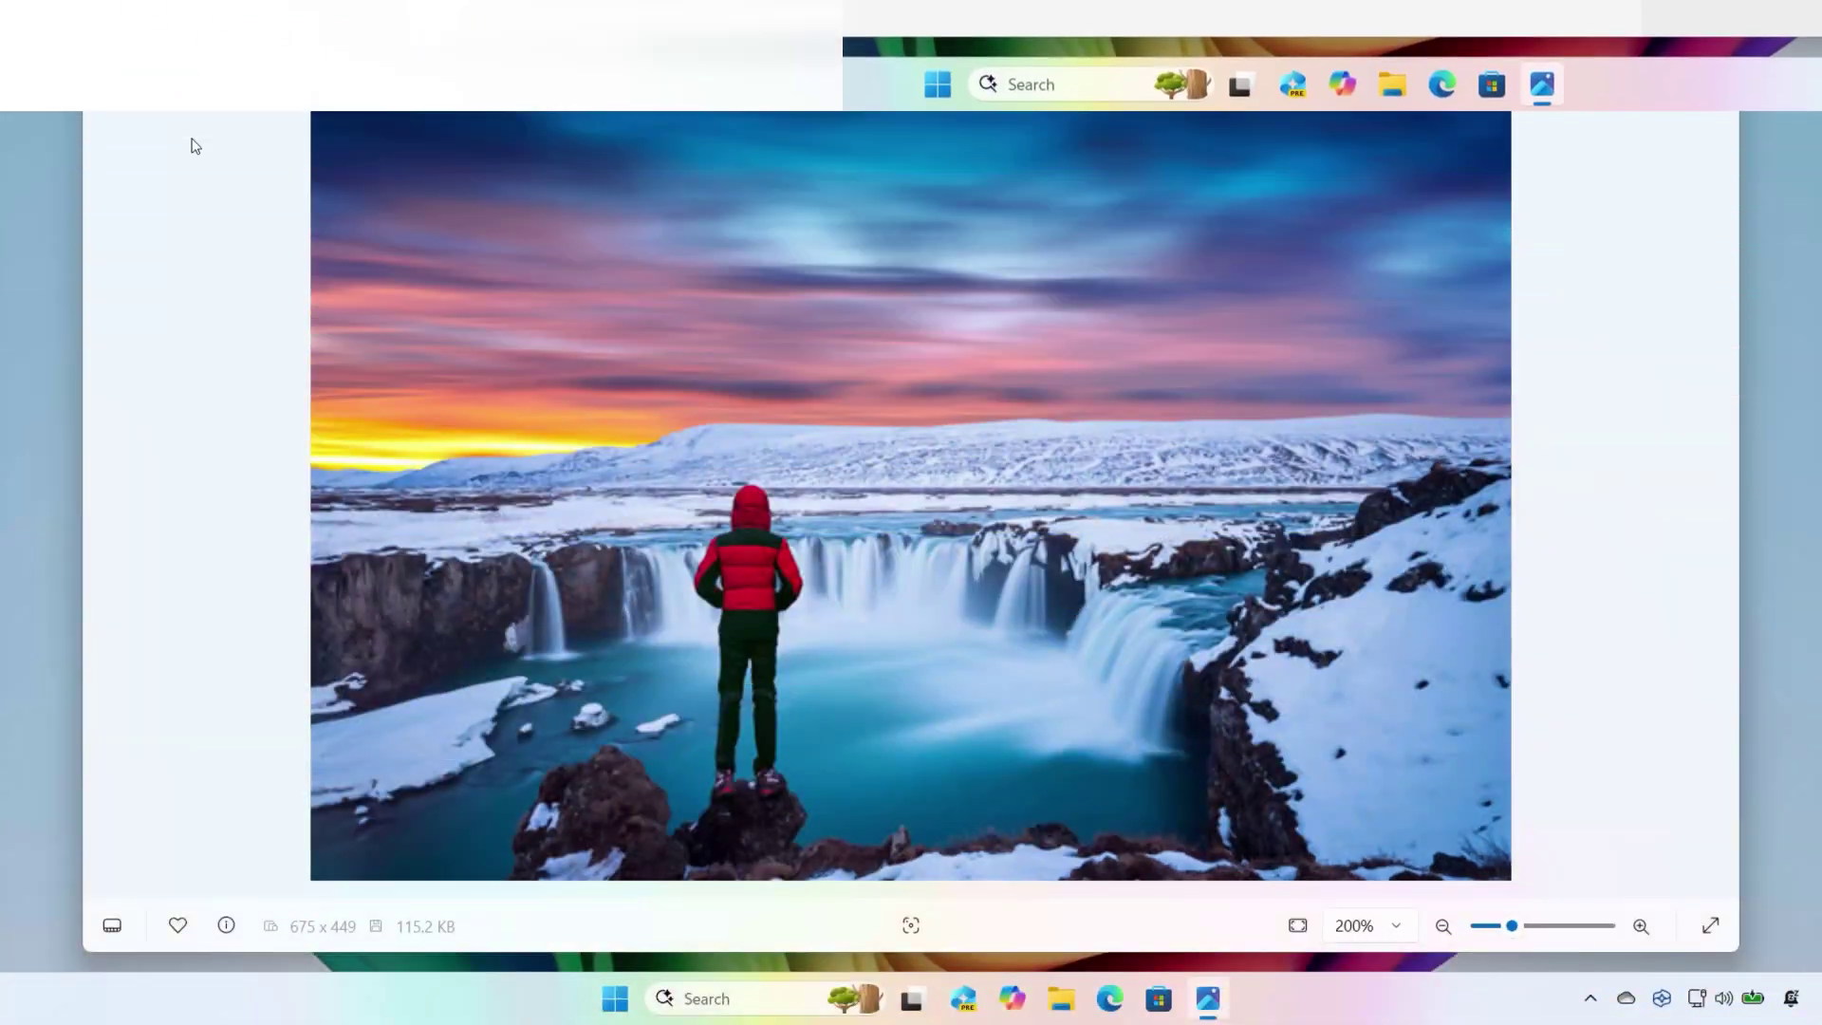
# - Upscale the waterfall photo from 1x to 4x using the Super resolution Scale slider
pyautogui.click(131, 42)
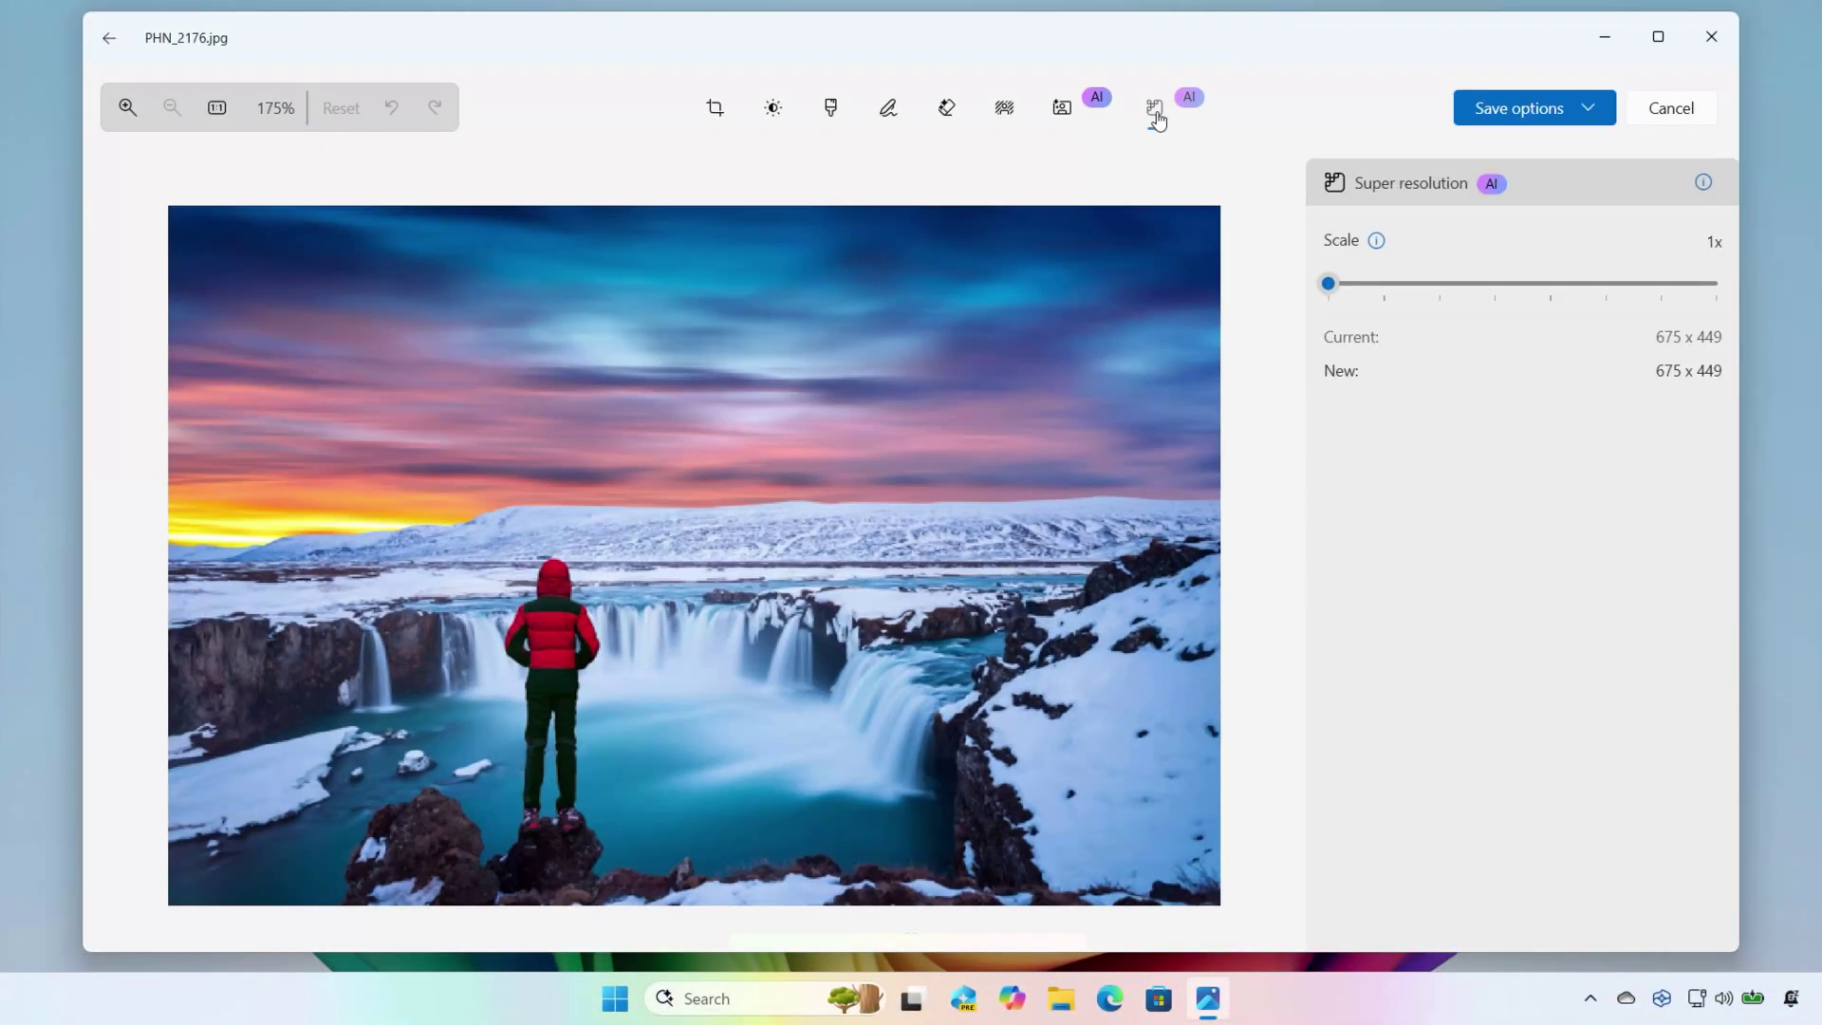
pyautogui.scroll(5, 657, 790)
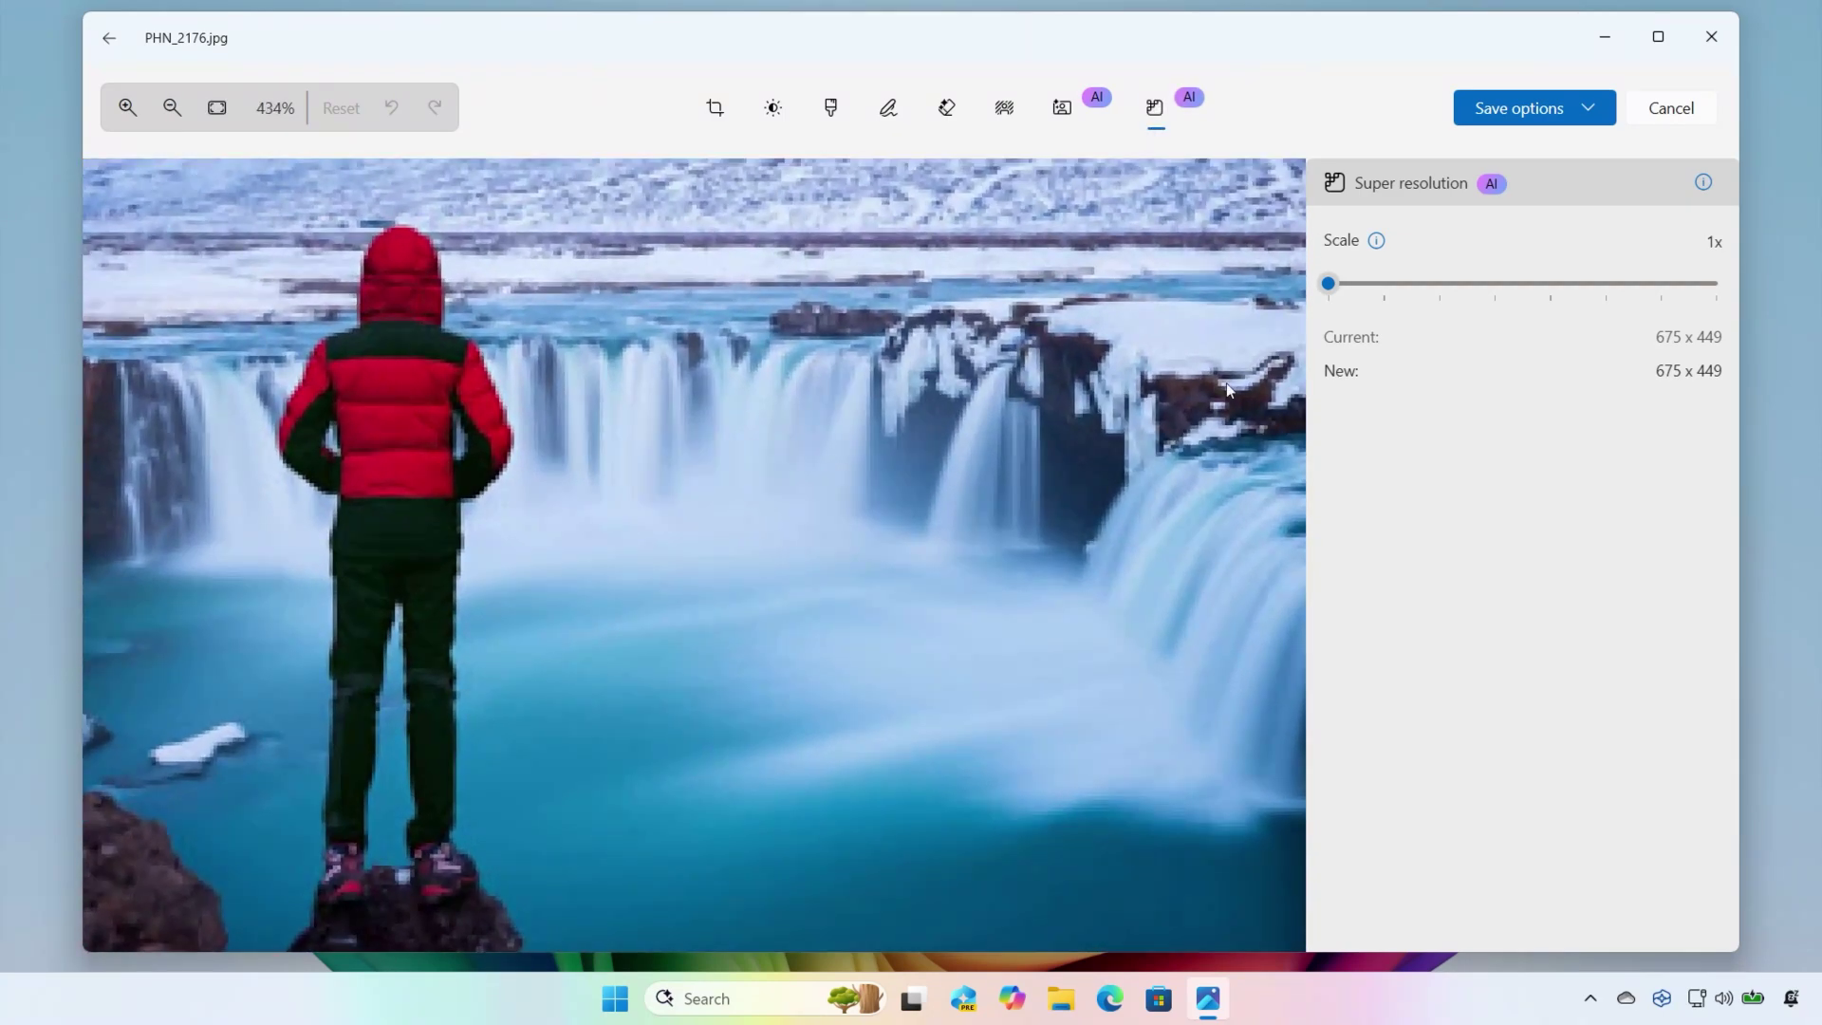
pyautogui.moveTo(1330, 288); pyautogui.dragTo(1493, 290)
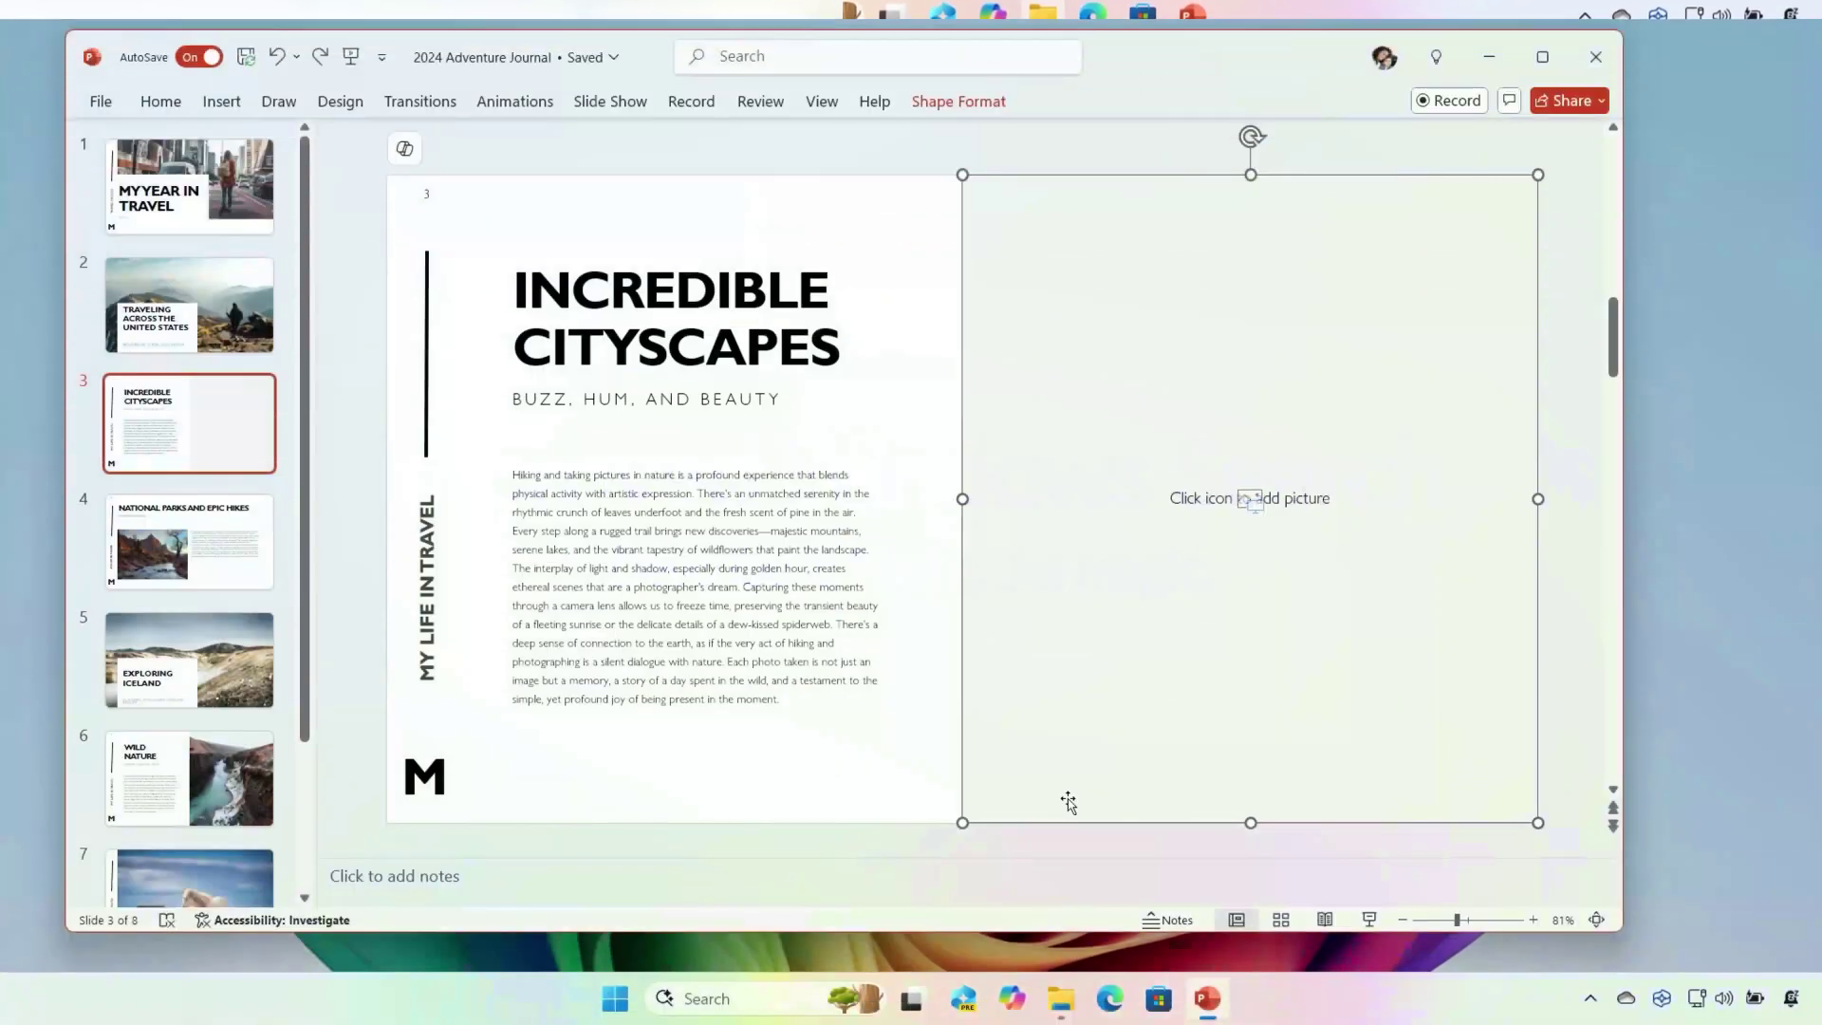
# - Search the Pictures folder in File Explorer for 'cityscapes at night'
pyautogui.click(1061, 998)
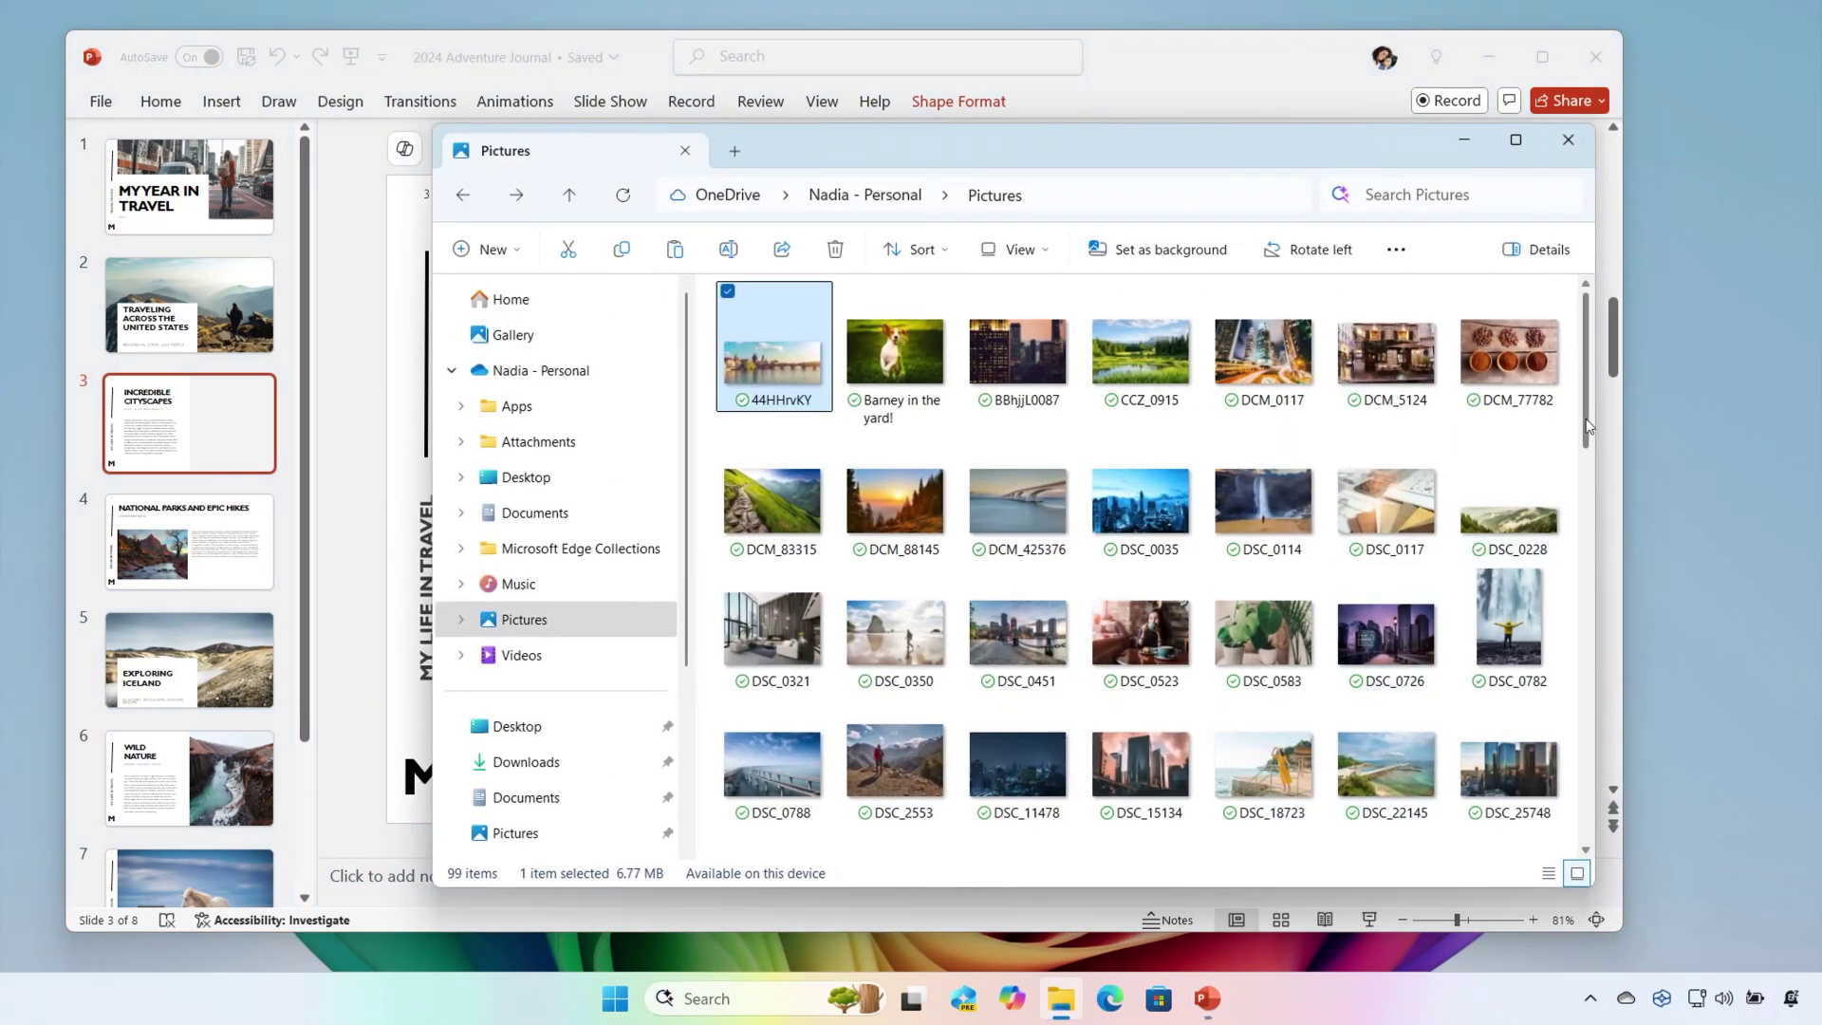
pyautogui.moveTo(1586, 426); pyautogui.dragTo(1583, 634)
pyautogui.click(1481, 194)
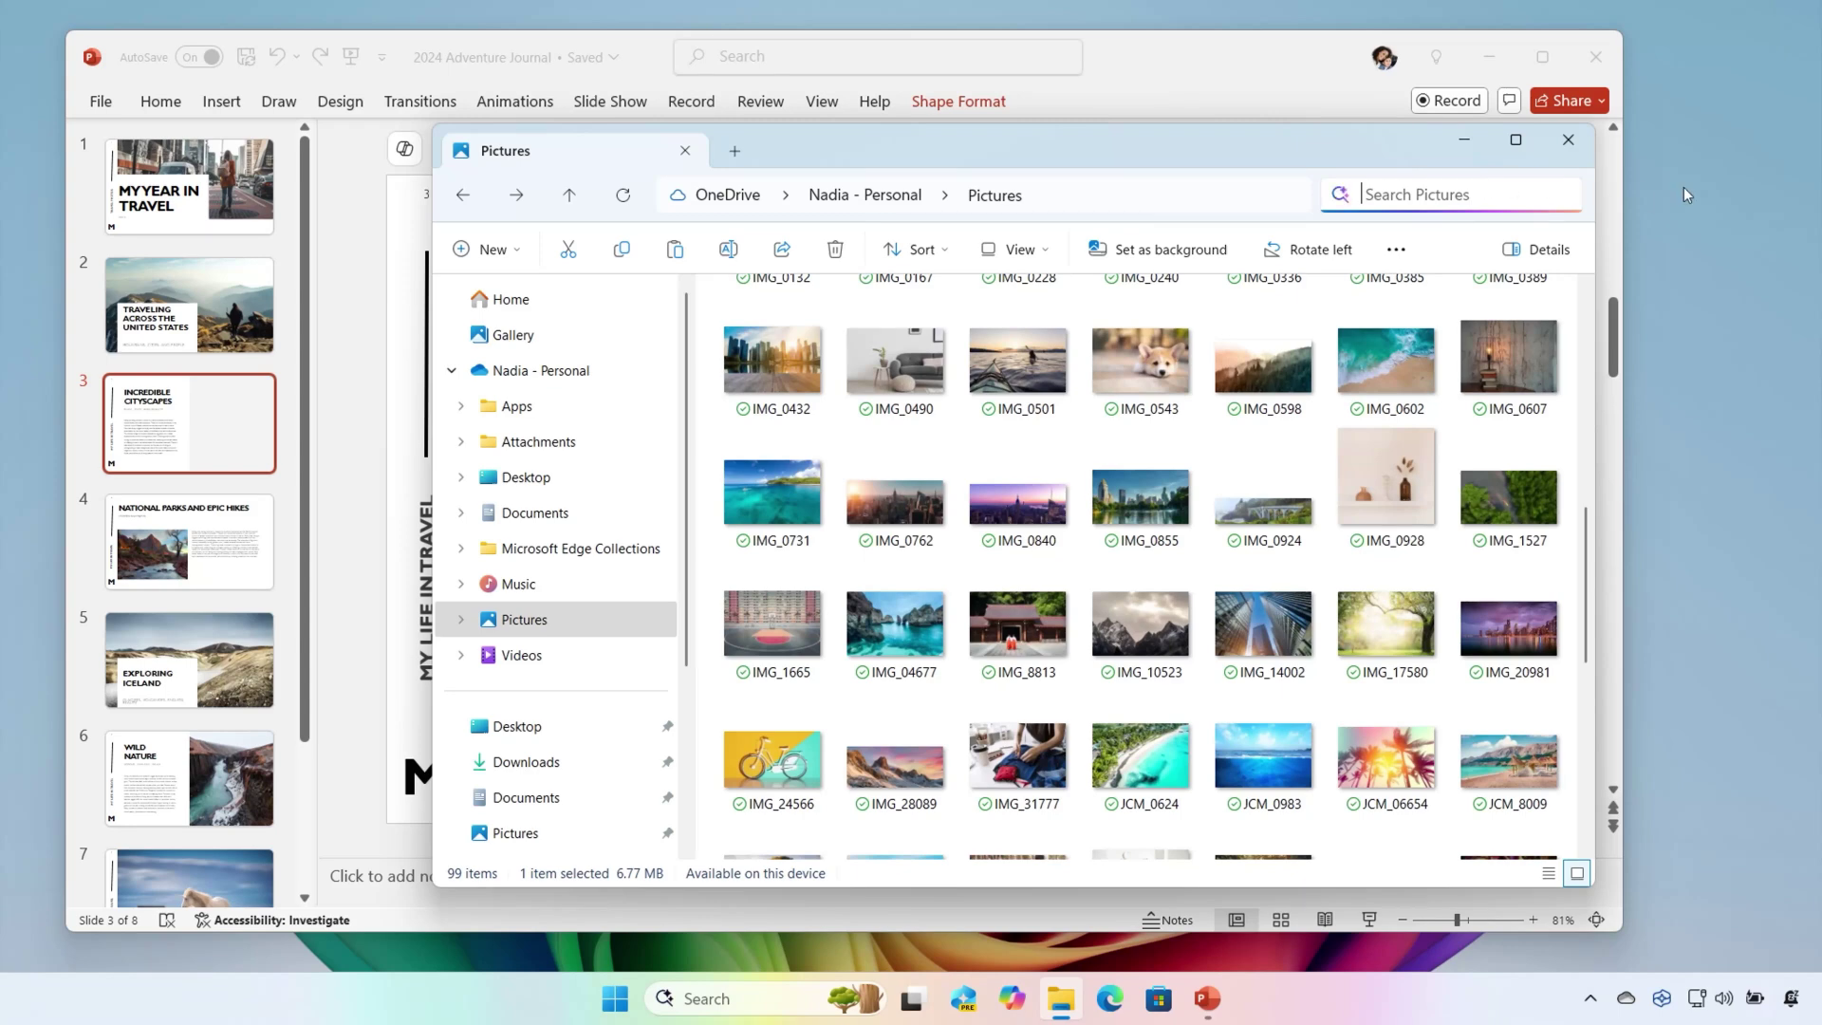
pyautogui.write('cityscapes ')
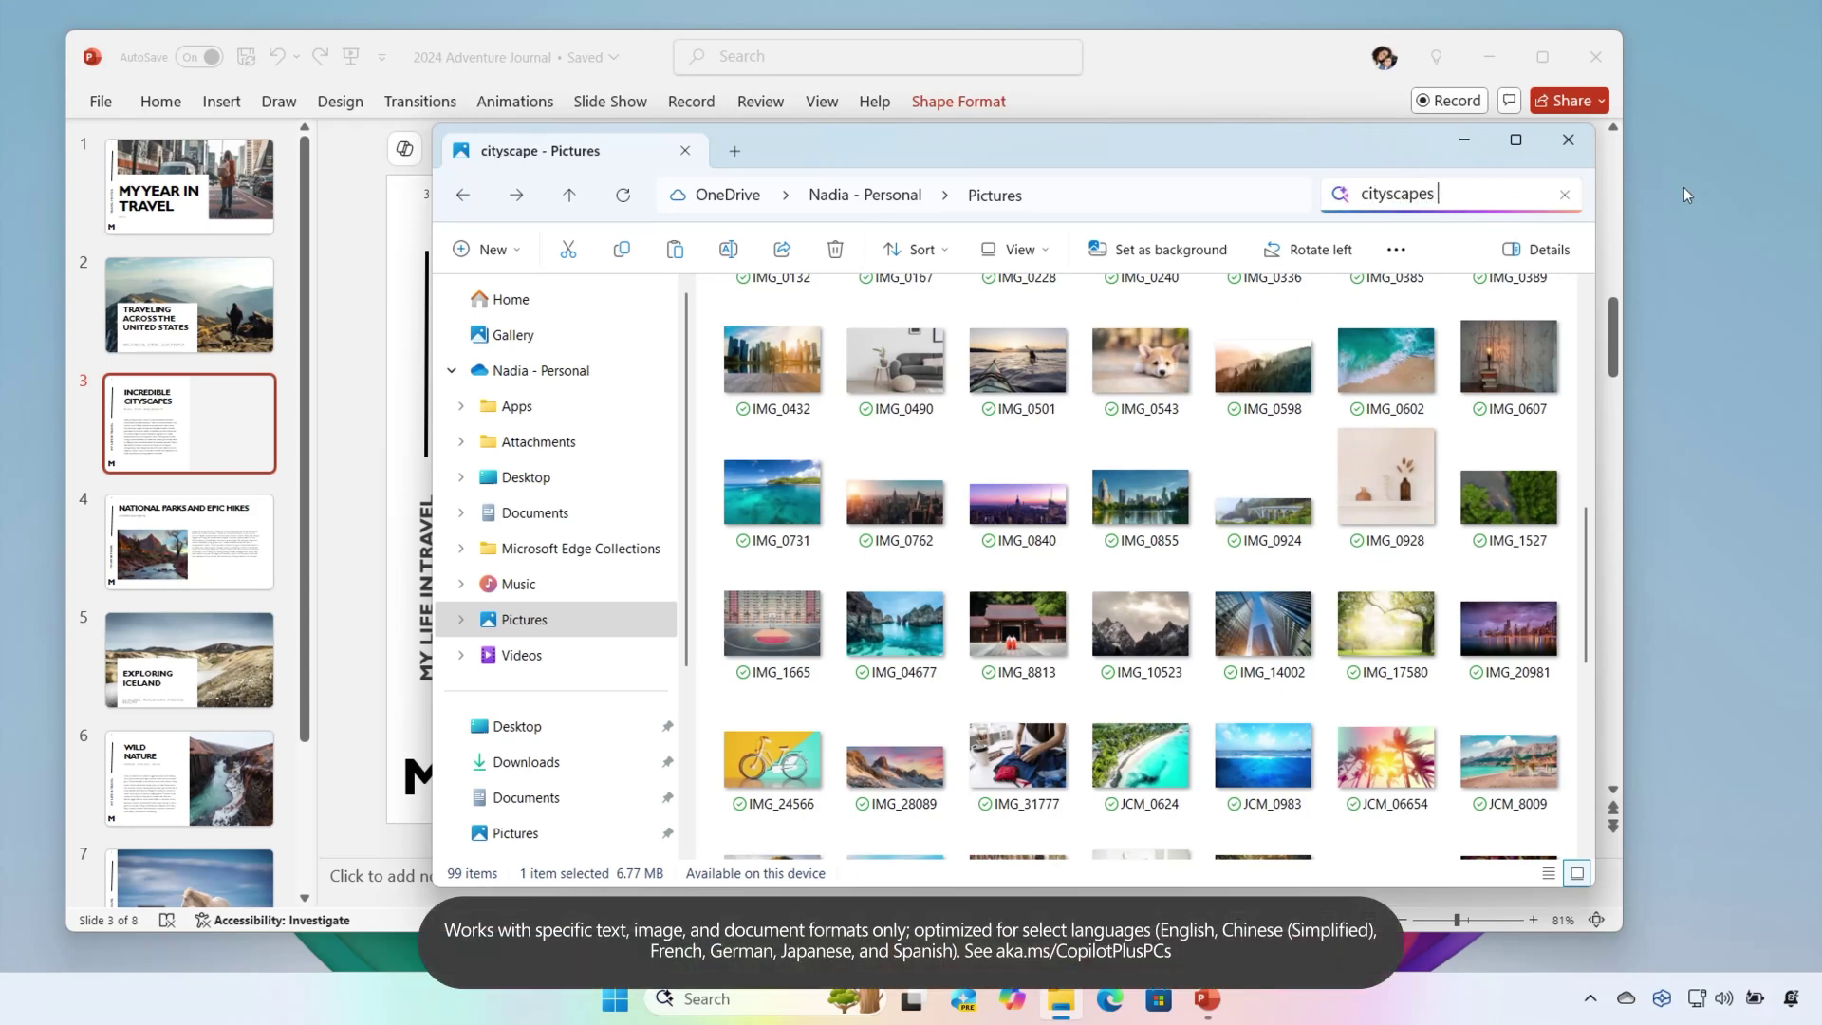
pyautogui.write('at night')
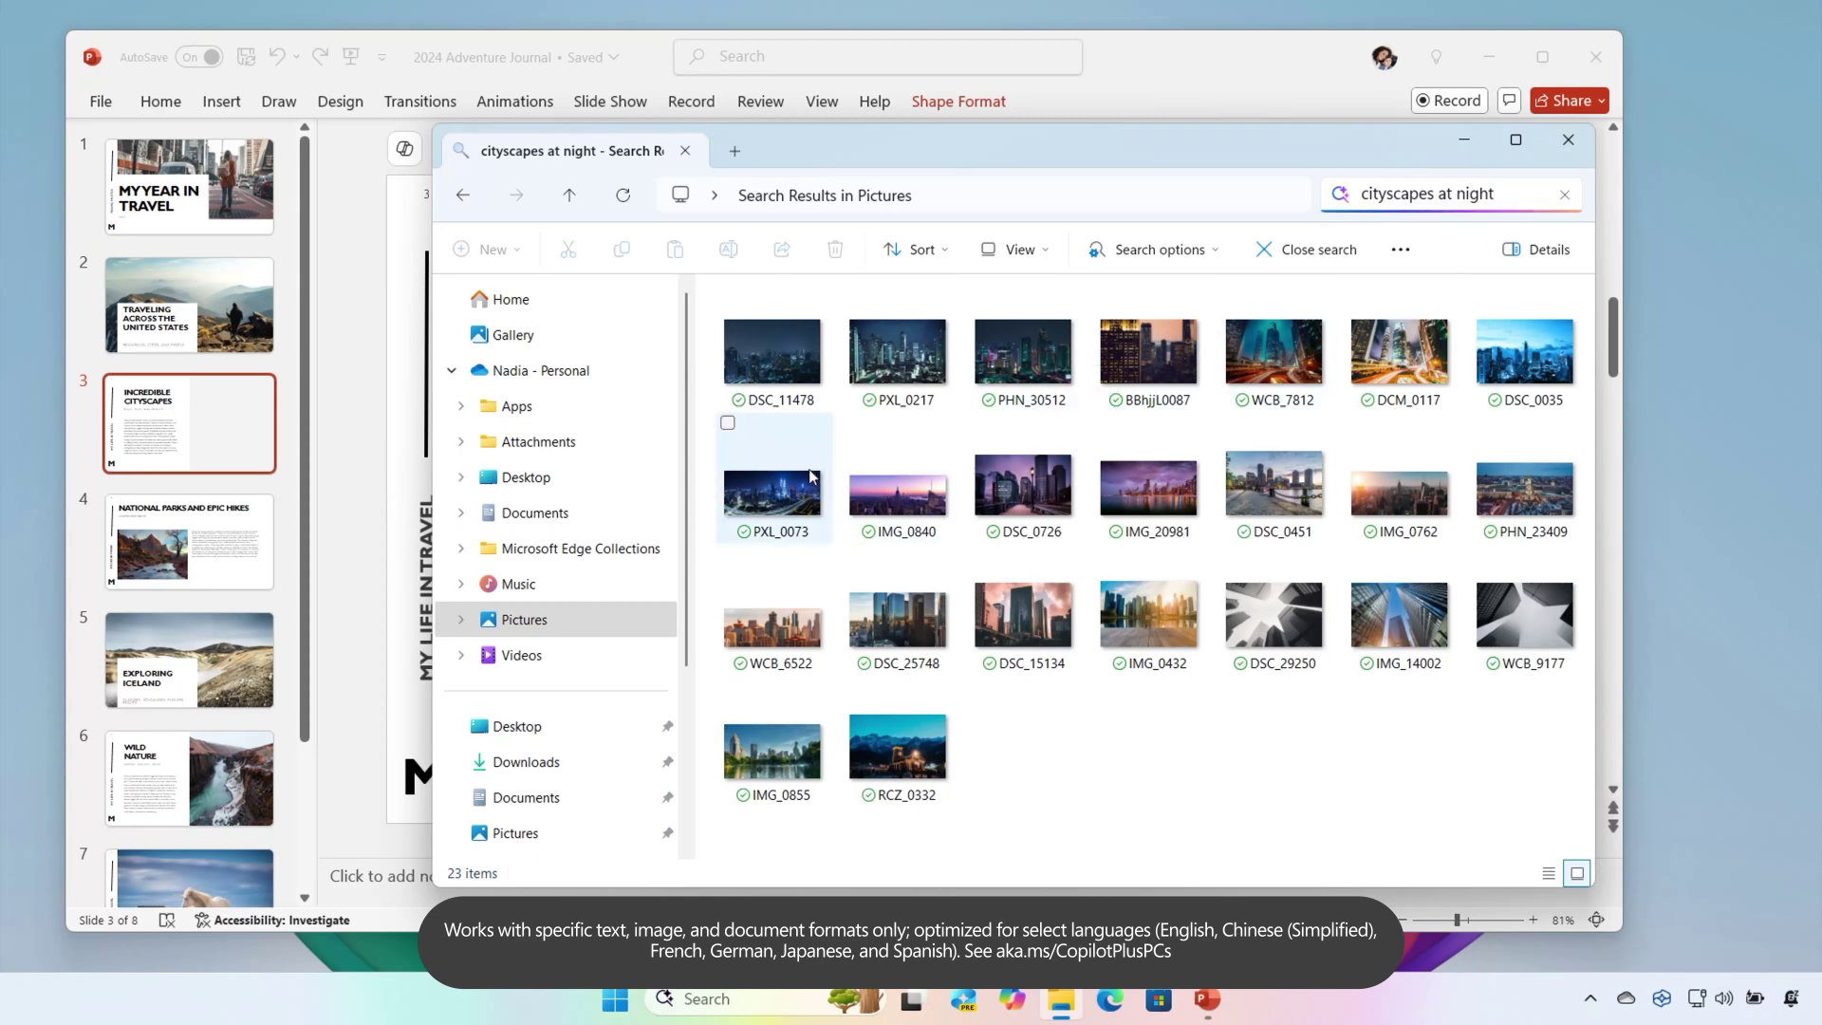
# - Copy PXL_0073 and paste it into the Incredible Cityscapes slide's picture placeholder
pyautogui.rightClick(812, 477)
pyautogui.click(922, 119)
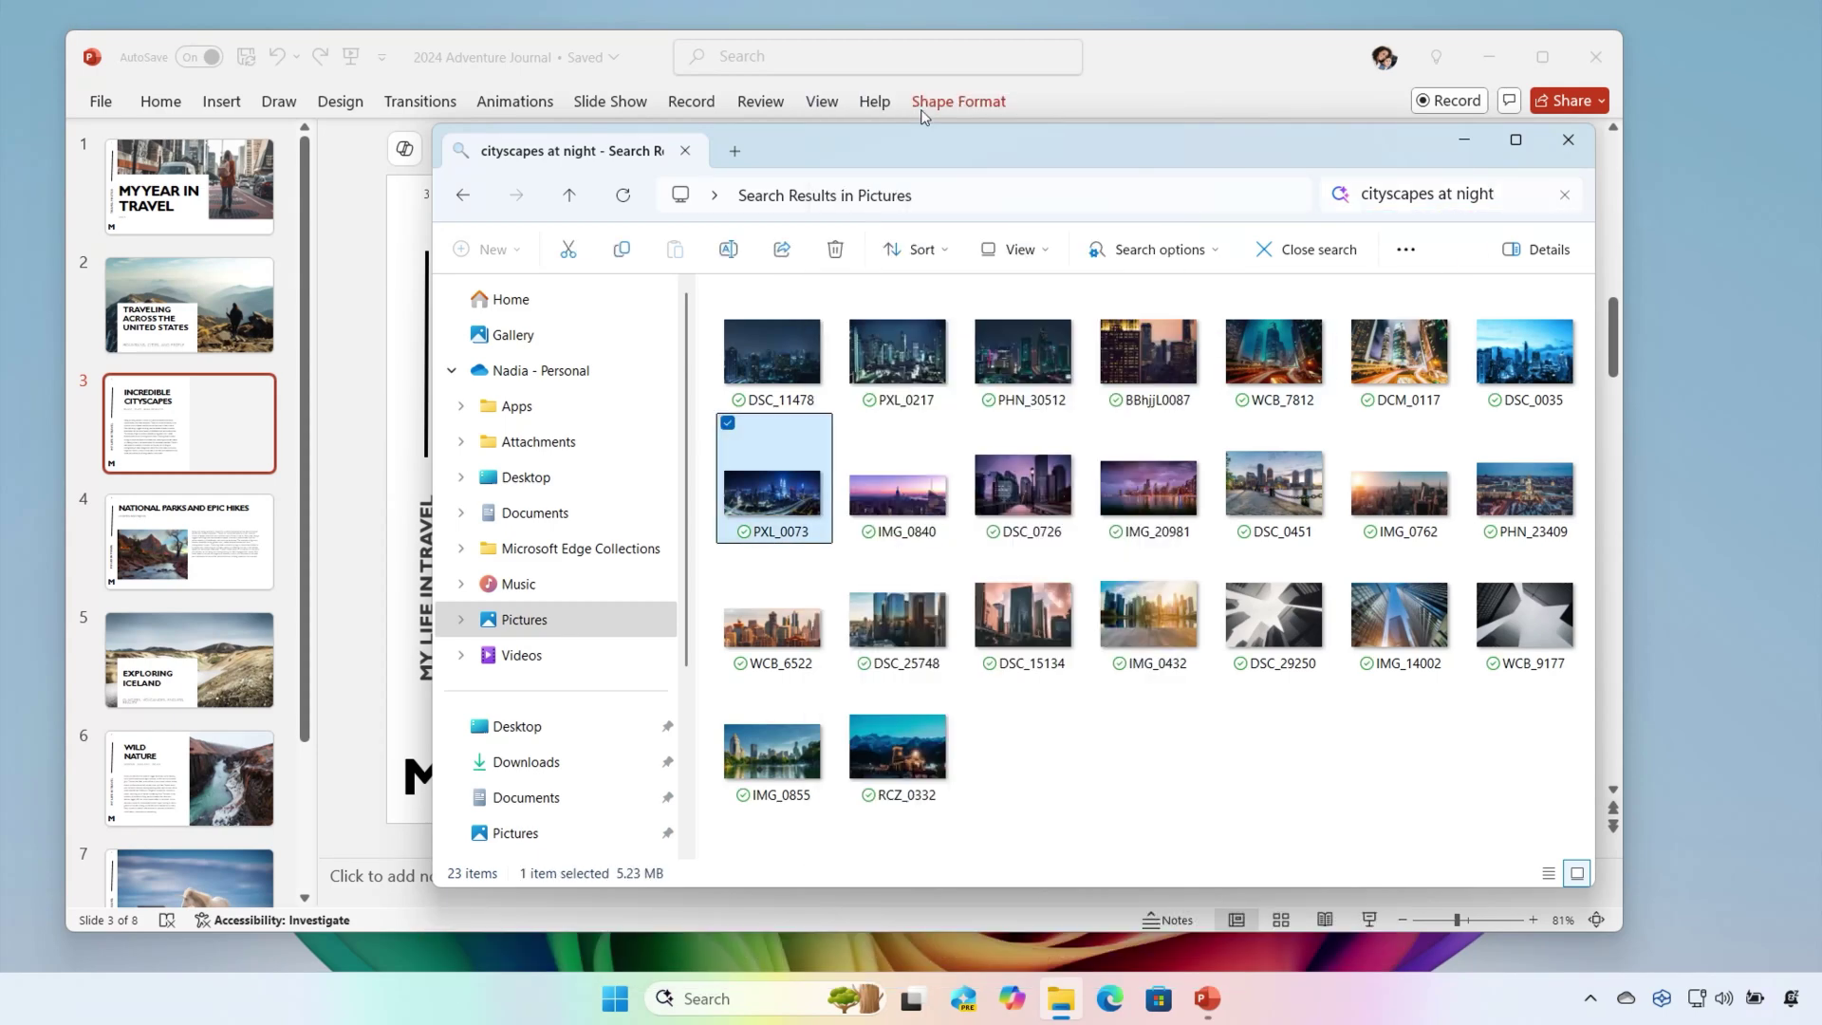
pyautogui.click(1135, 100)
pyautogui.rightClick(1127, 287)
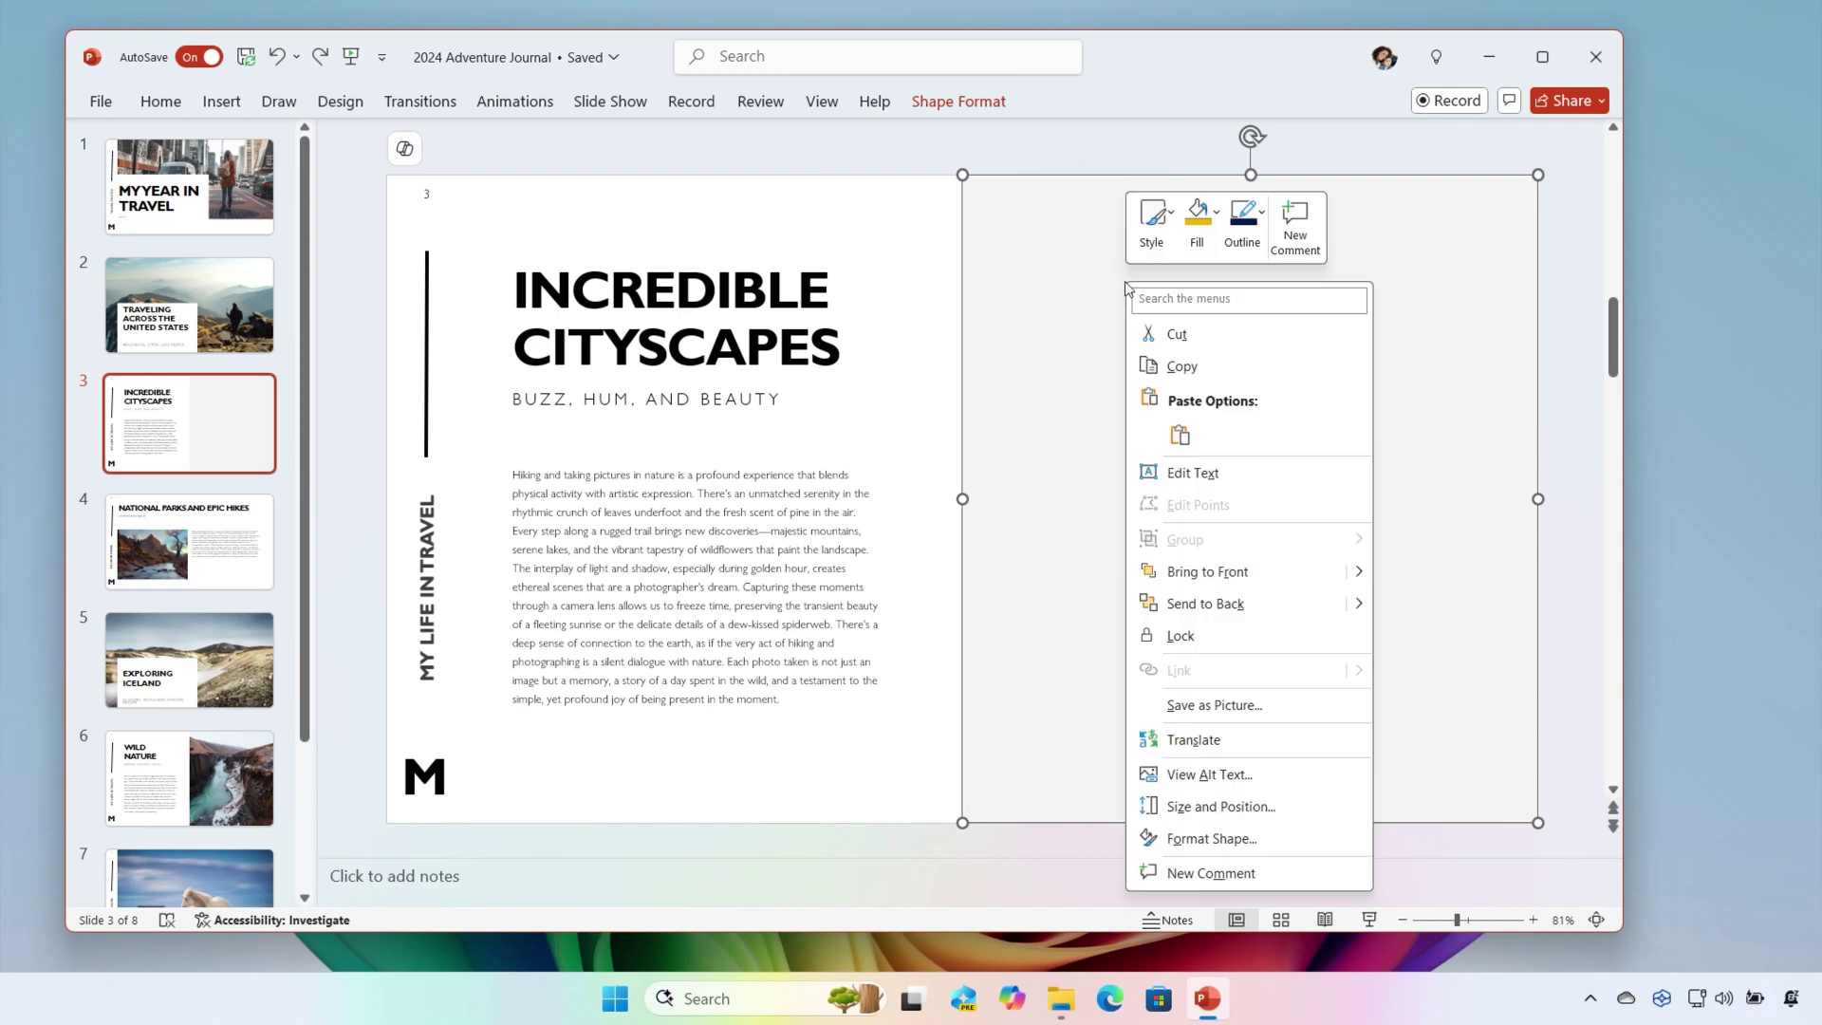
pyautogui.click(1181, 429)
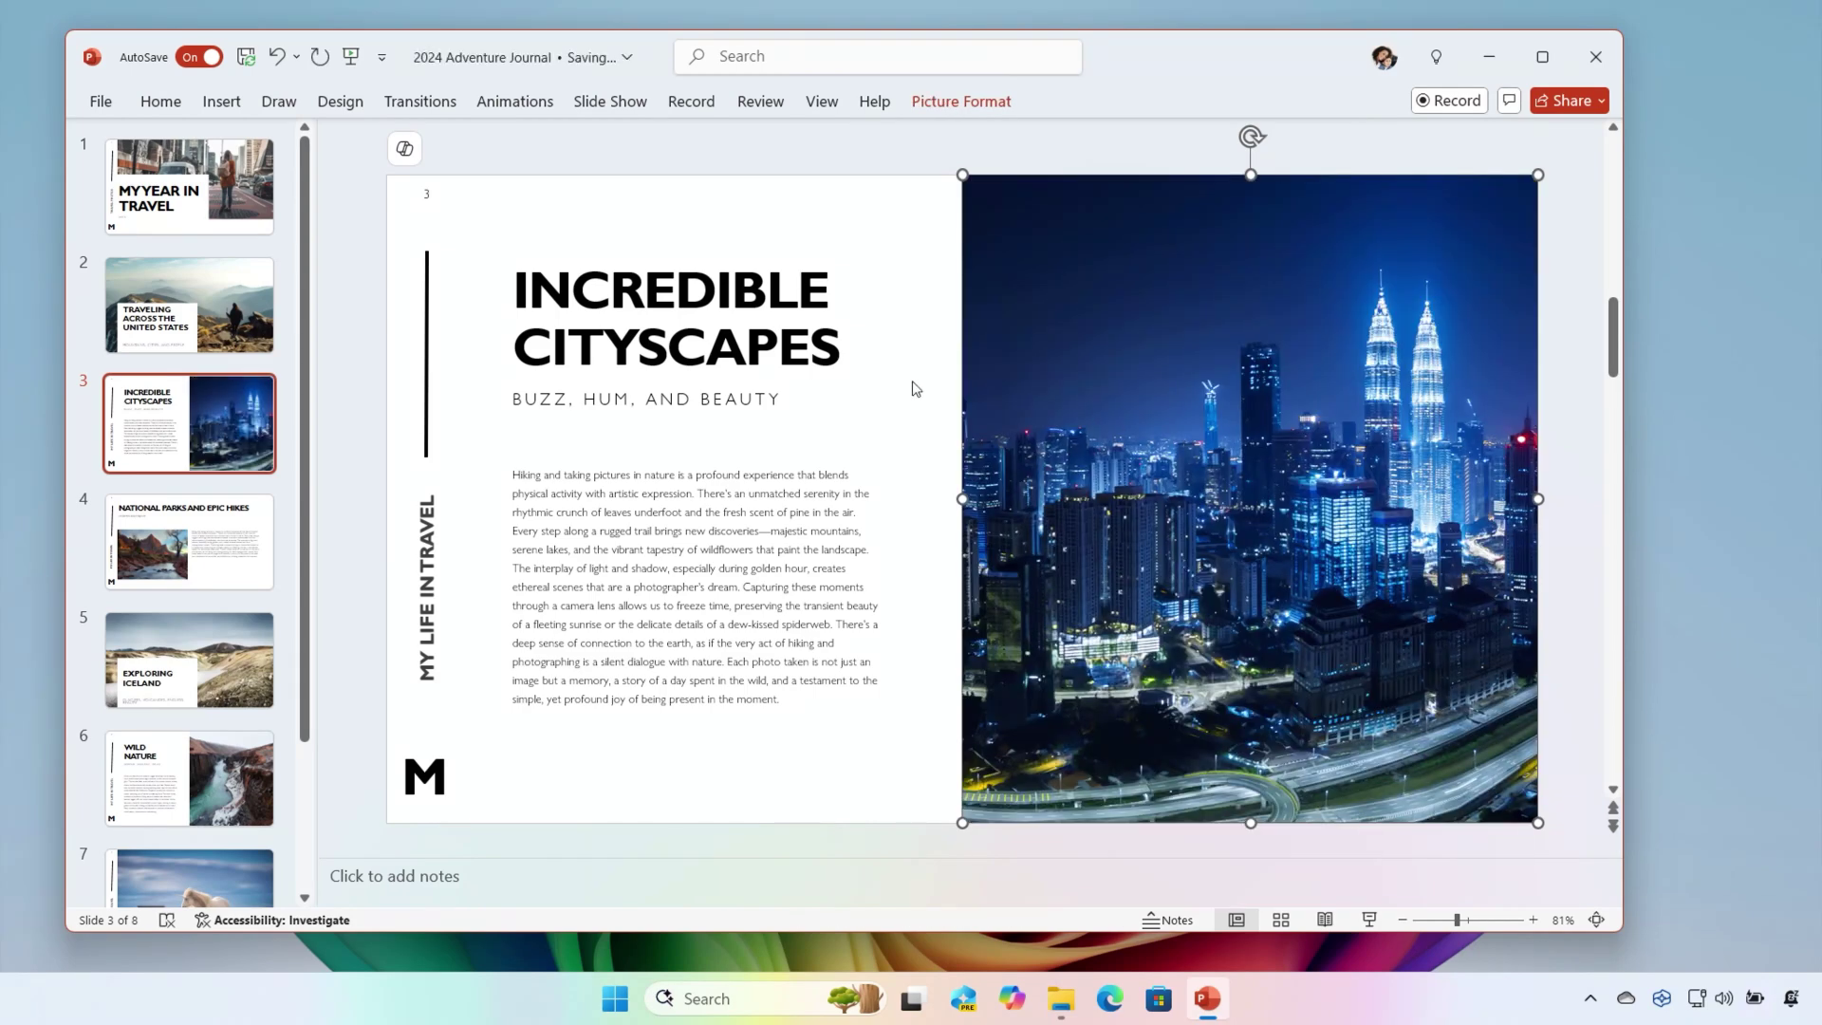